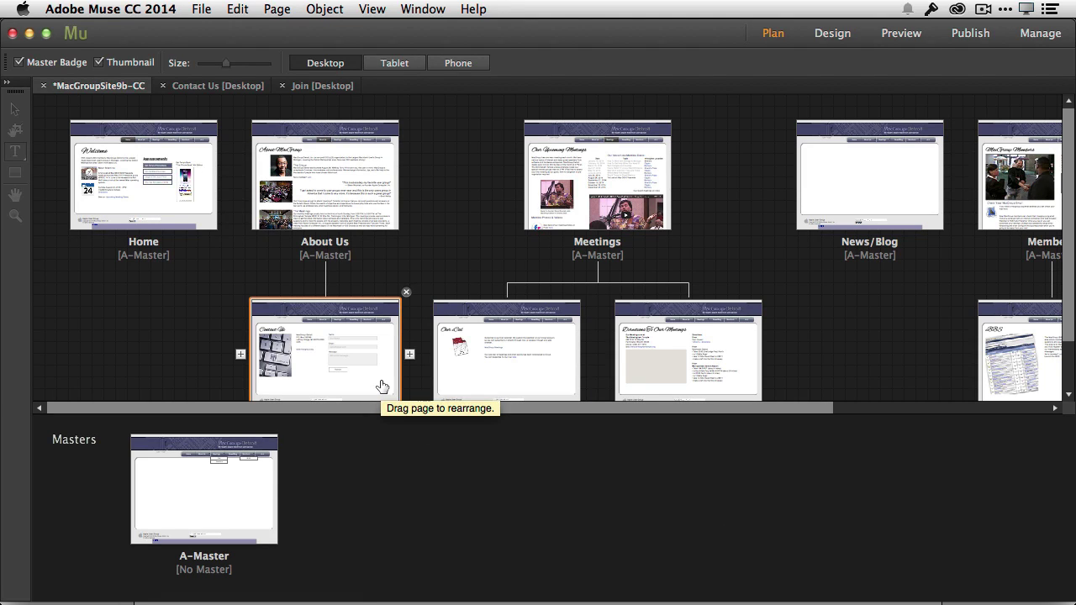
# Step: Open the Contact Us [Desktop] page and select its contact form
pyautogui.click(217, 85)
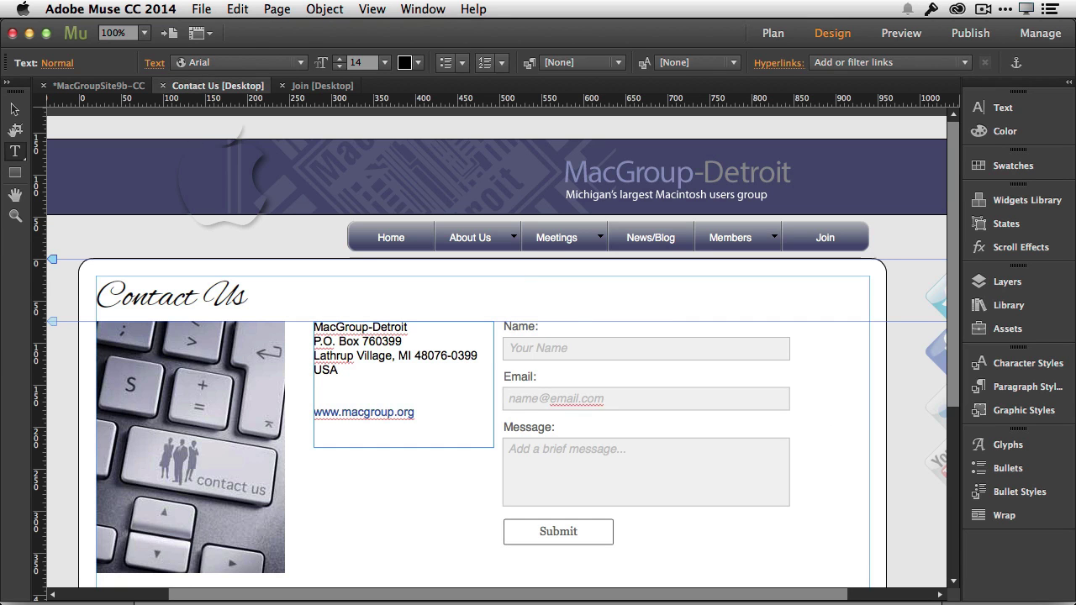
pyautogui.click(14, 109)
pyautogui.click(601, 334)
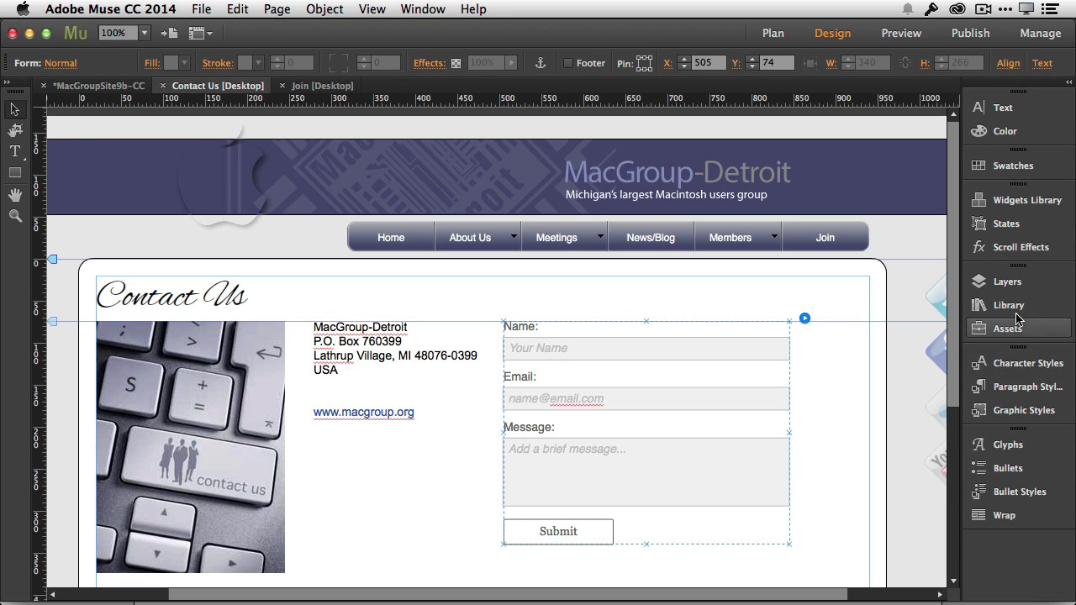
# Step: Expand and collapse the Forms folder in the Widgets Library, then close the library
pyautogui.click(1002, 205)
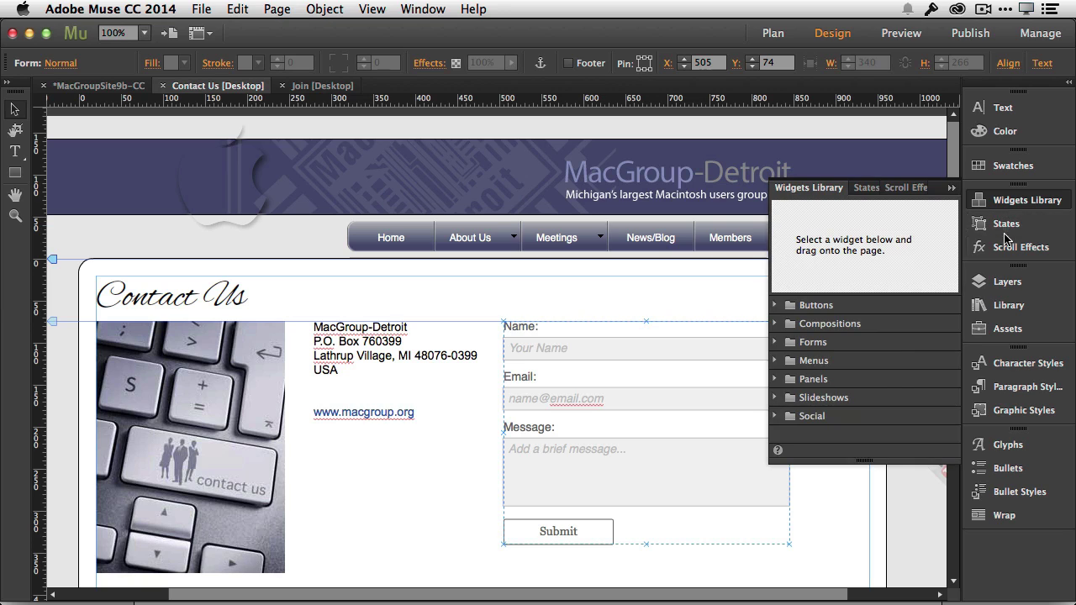
pyautogui.click(777, 343)
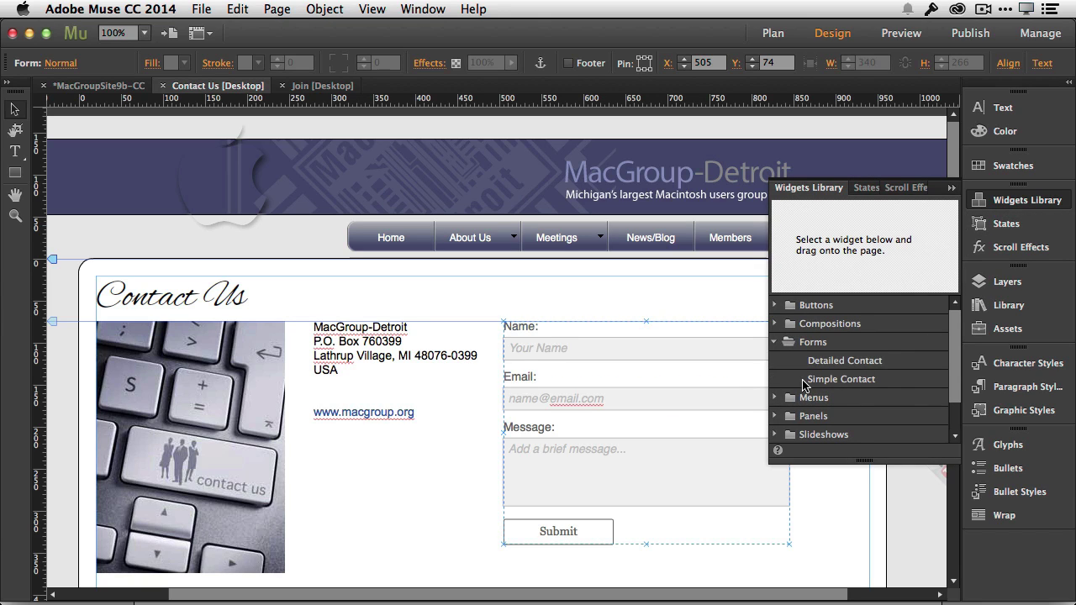
pyautogui.click(776, 343)
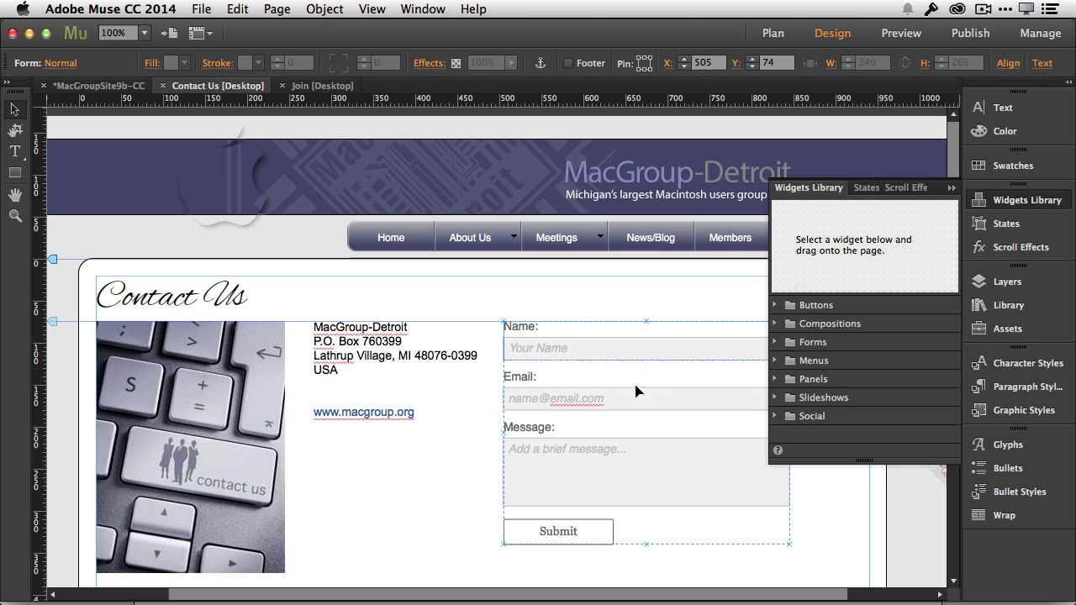
pyautogui.click(951, 188)
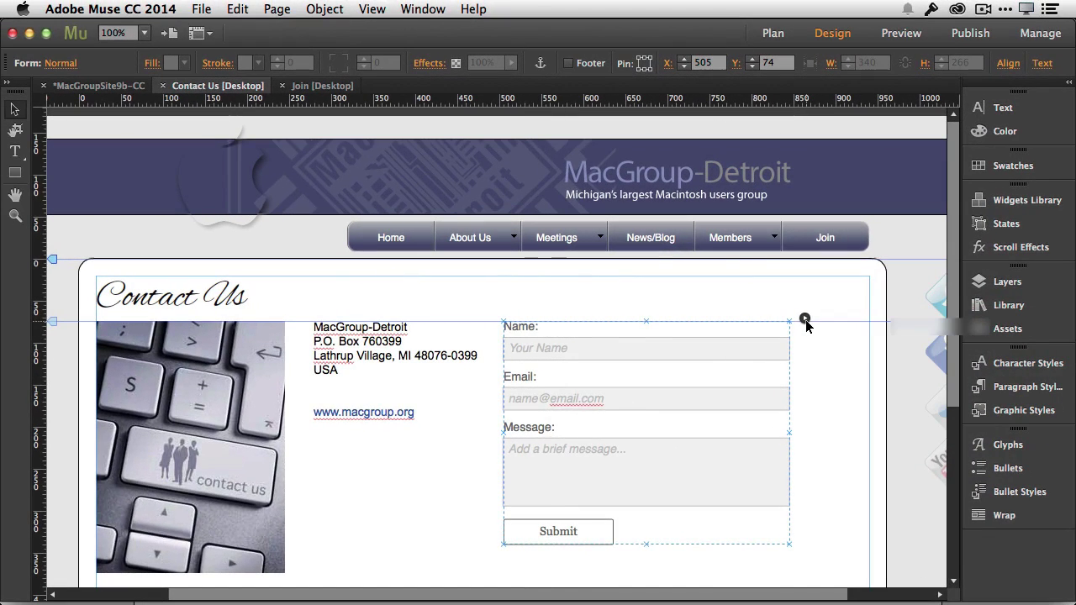
# Step: Check reCAPTCHA under Standard Fields in the contact form's options
pyautogui.click(804, 320)
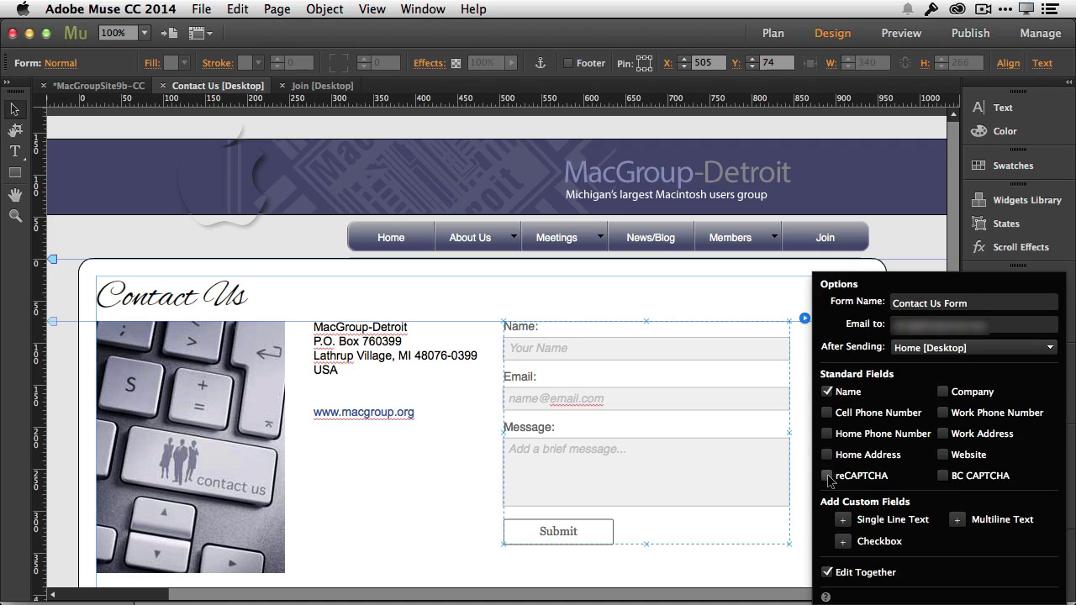
pyautogui.click(815, 478)
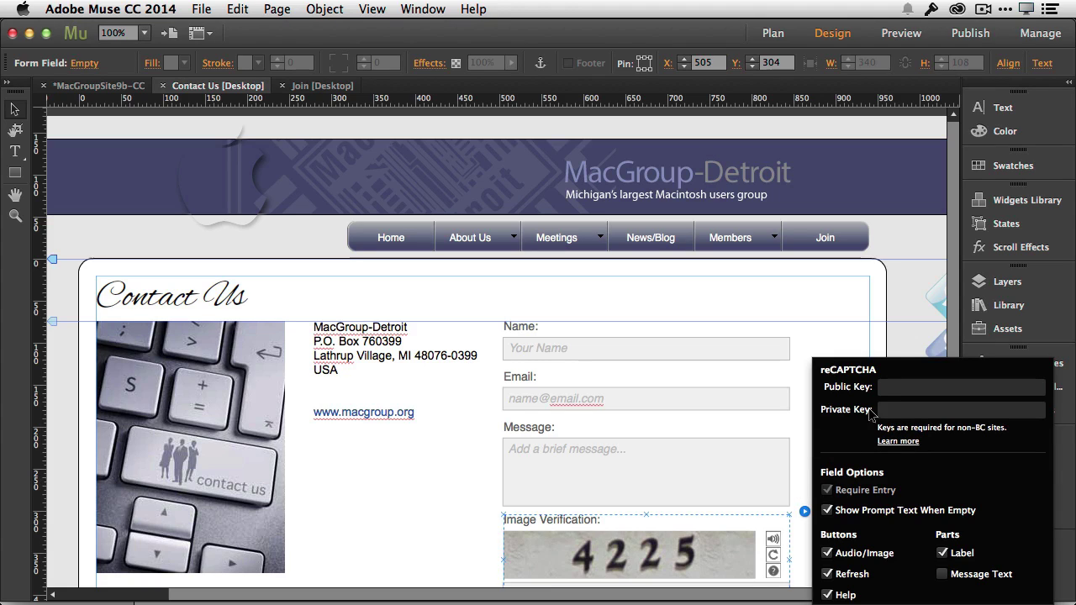
# Step: Prefix the Image Verification label with 'Are you human?' and widen its frame to one line
pyautogui.click(798, 465)
pyautogui.scroll(-1, 843, 478)
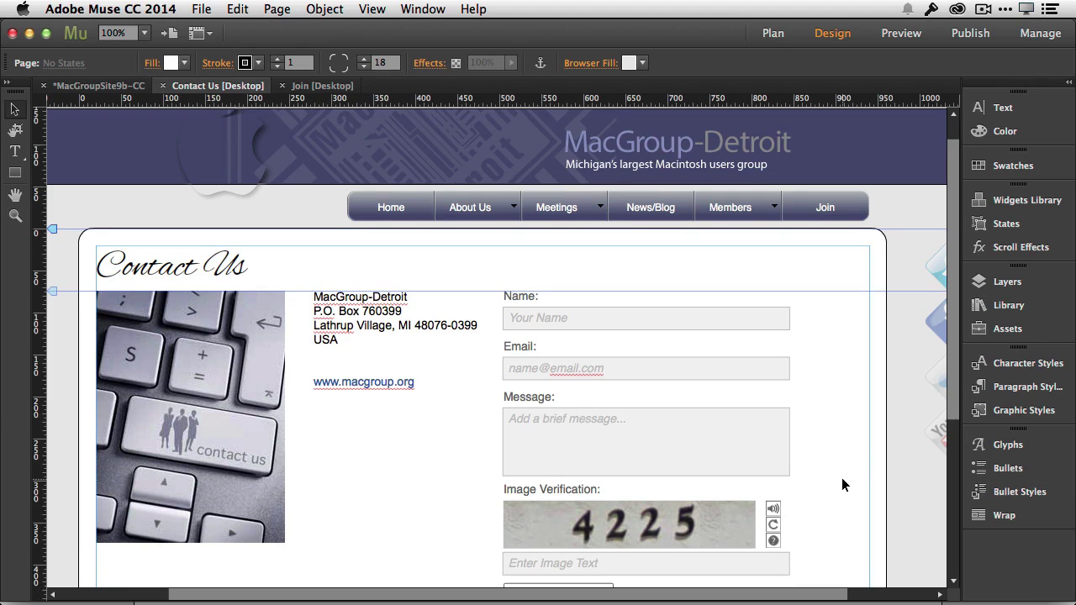
pyautogui.scroll(-2, 843, 485)
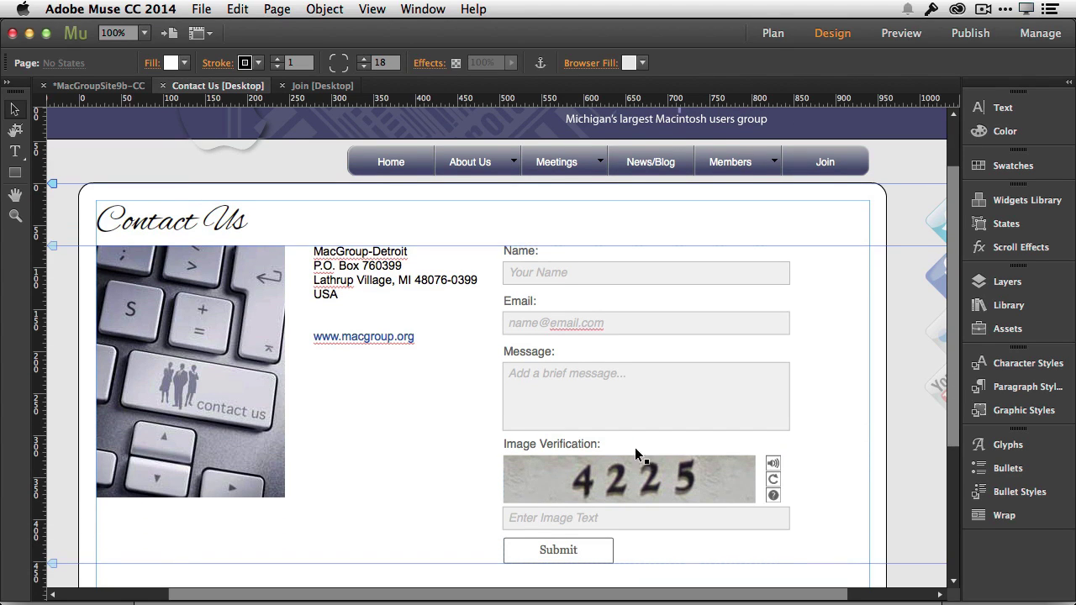
pyautogui.click(535, 448)
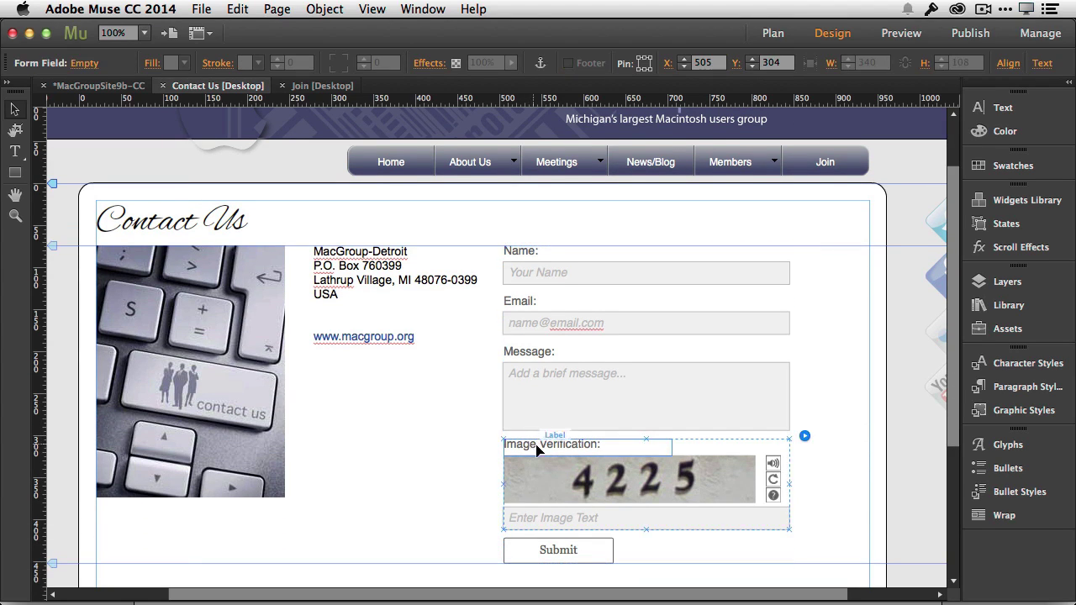
pyautogui.click(535, 445)
pyautogui.doubleClick(538, 444)
pyautogui.moveTo(537, 444); pyautogui.dragTo(498, 444)
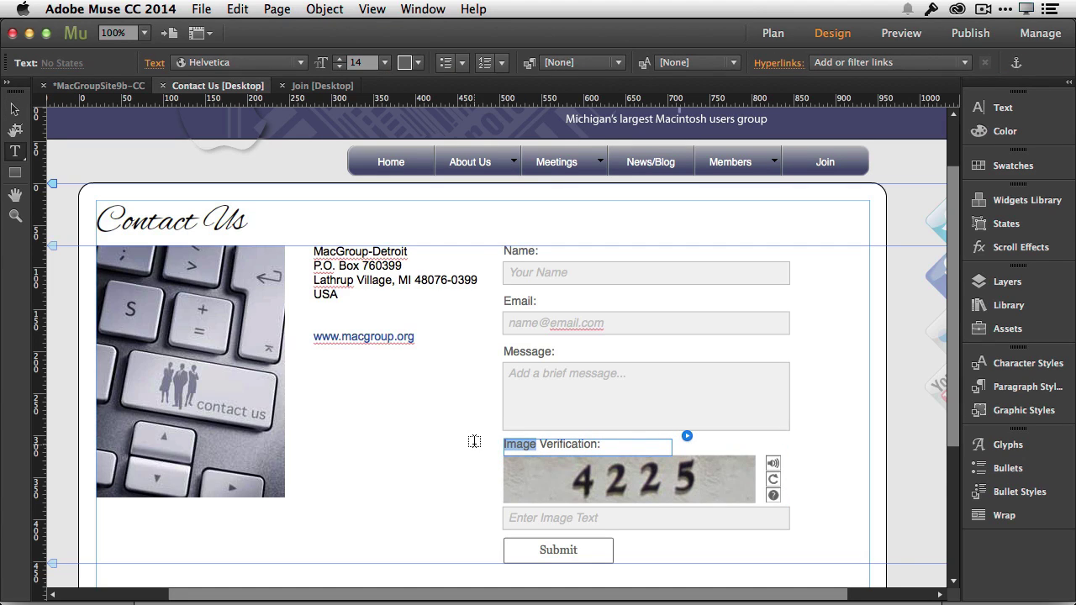
pyautogui.press('Left')
pyautogui.write('Are y')
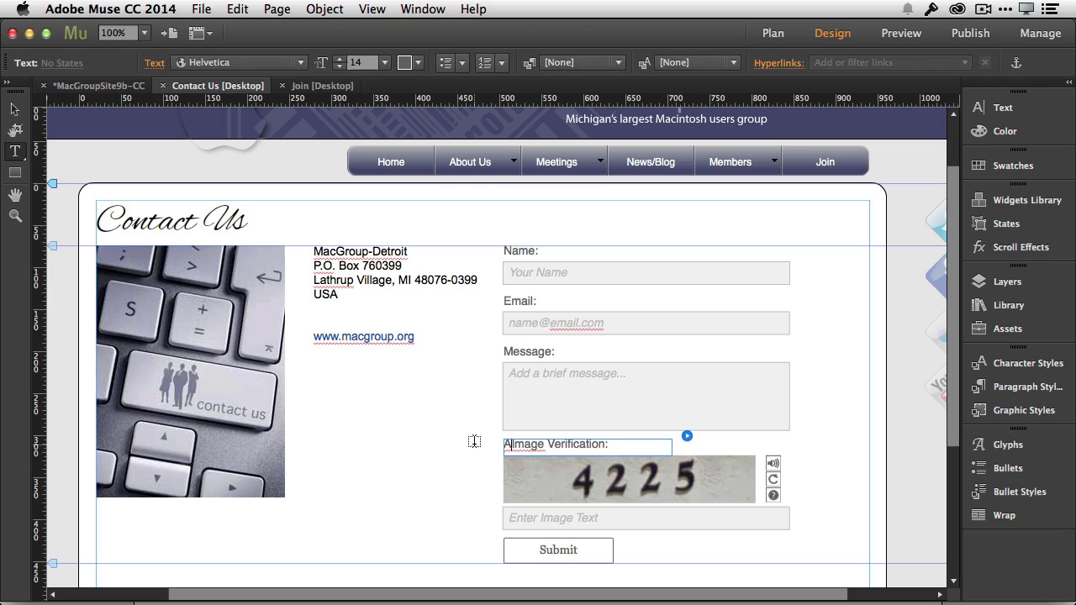
pyautogui.write('ou human?')
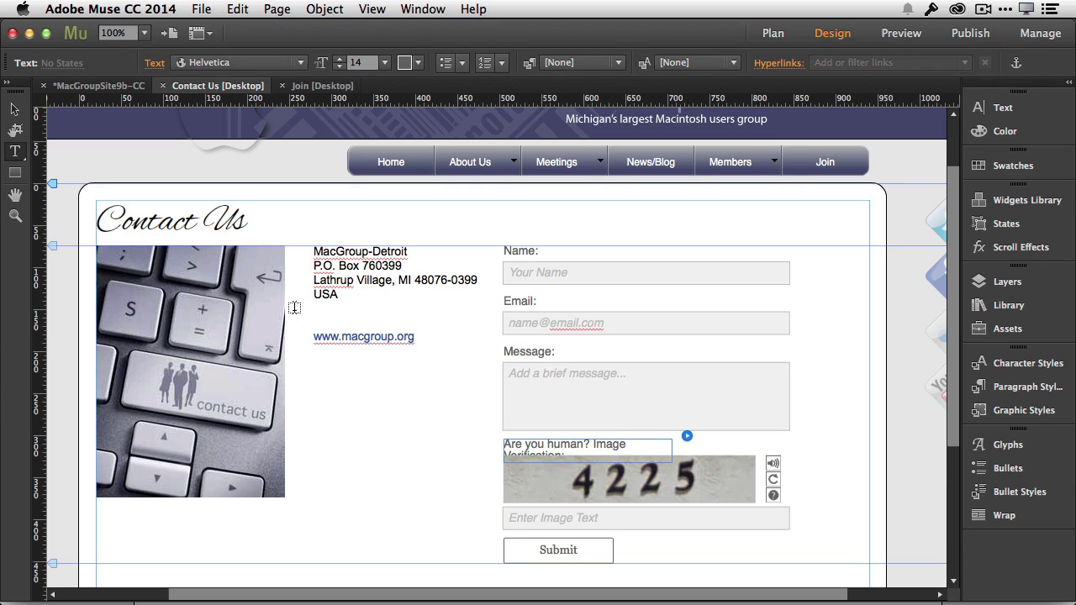
pyautogui.click(13, 110)
pyautogui.moveTo(672, 450); pyautogui.dragTo(723, 450)
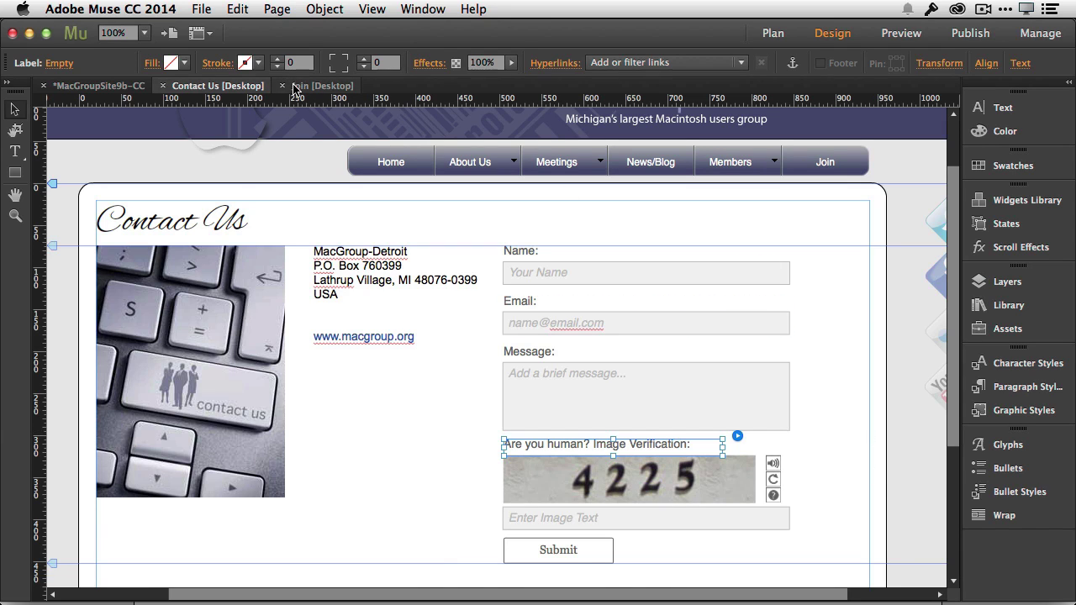
# Step: On the Join page, start editing the Regular tab's membership benefits text
pyautogui.click(321, 85)
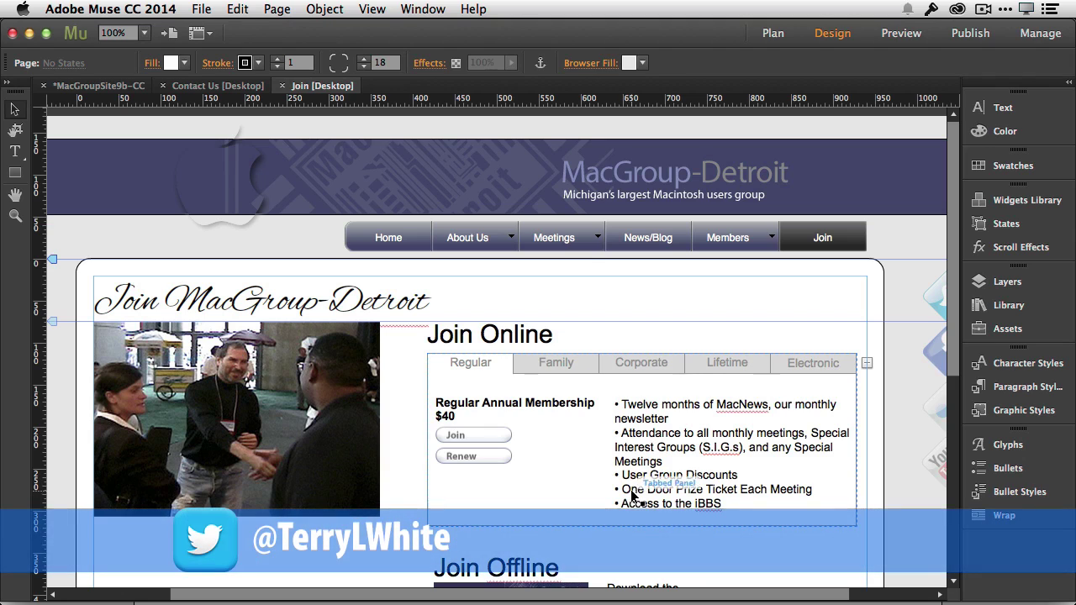
pyautogui.click(624, 409)
pyautogui.click(624, 410)
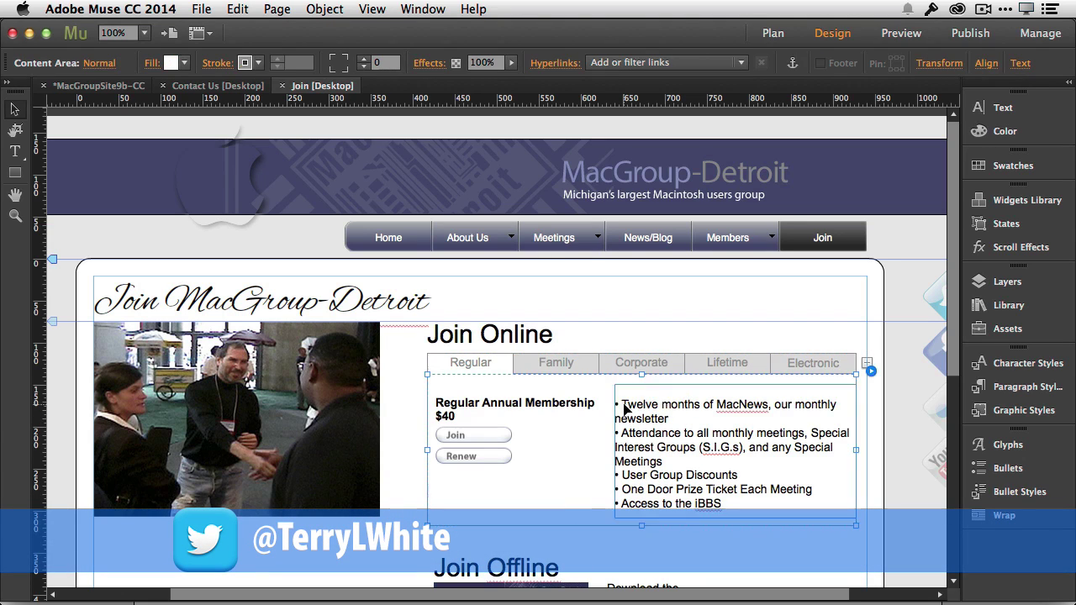
pyautogui.click(624, 410)
pyautogui.click(622, 405)
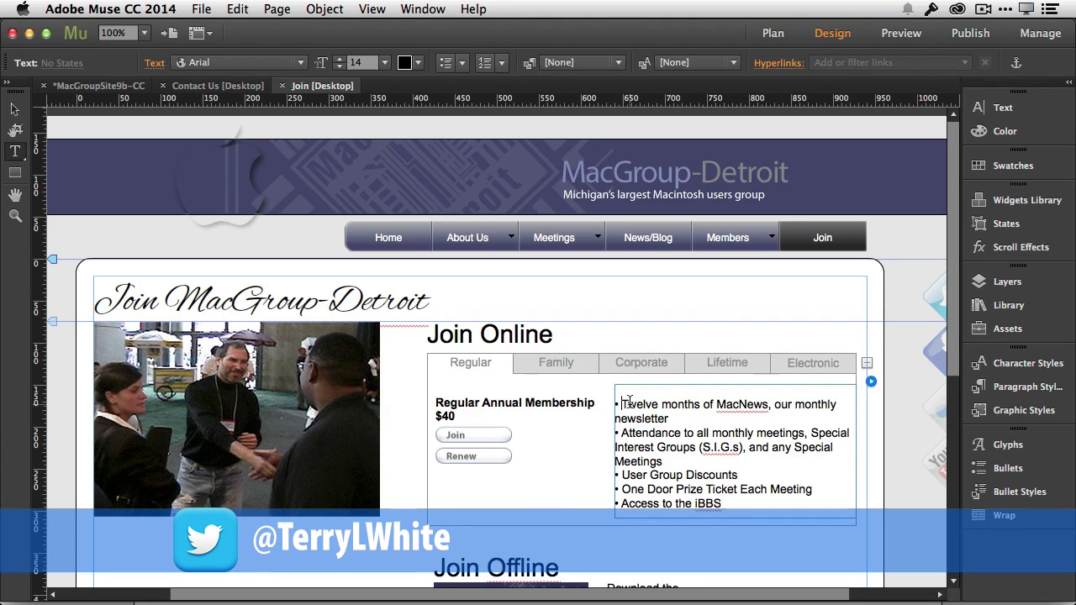
# Step: Delete the typed bullets before Twelve, Attendance, User Group Discounts and One Door Prize
pyautogui.press('BackSpace')
pyautogui.press('BackSpace')
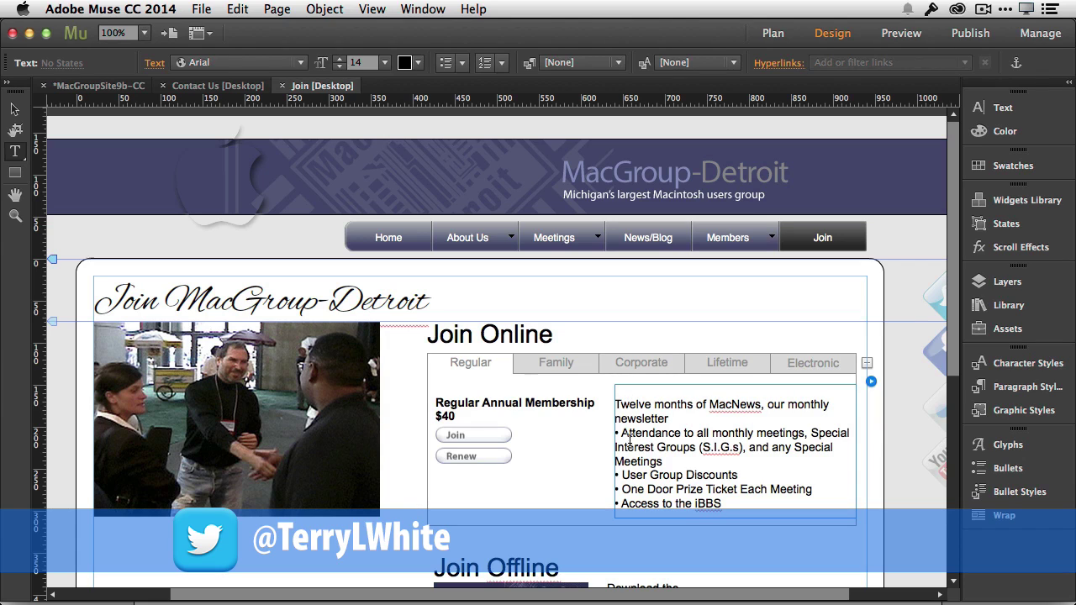
pyautogui.click(622, 433)
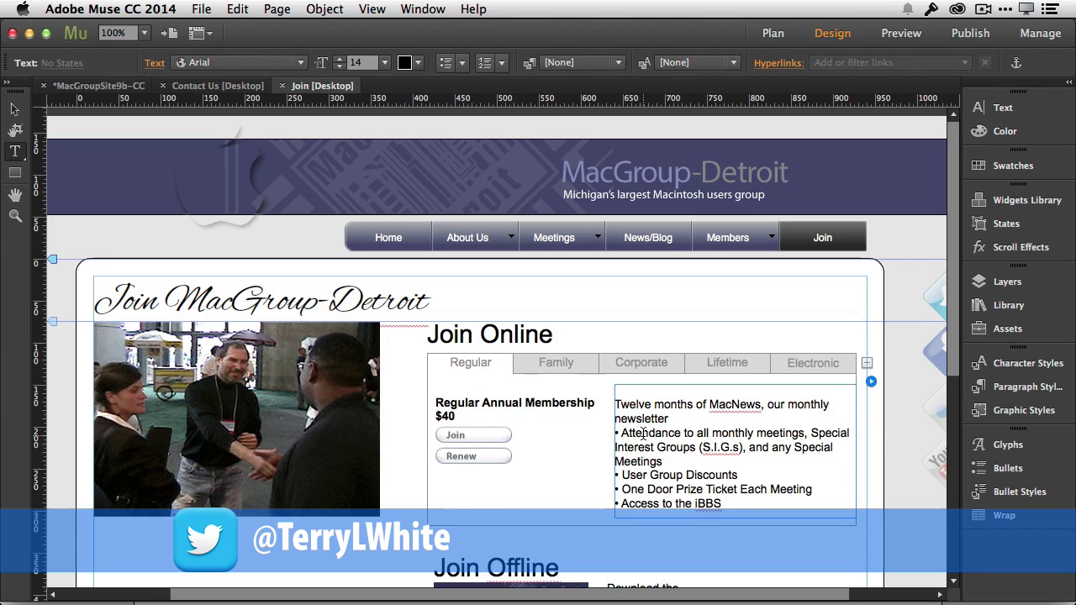
pyautogui.press('BackSpace')
pyautogui.press('BackSpace')
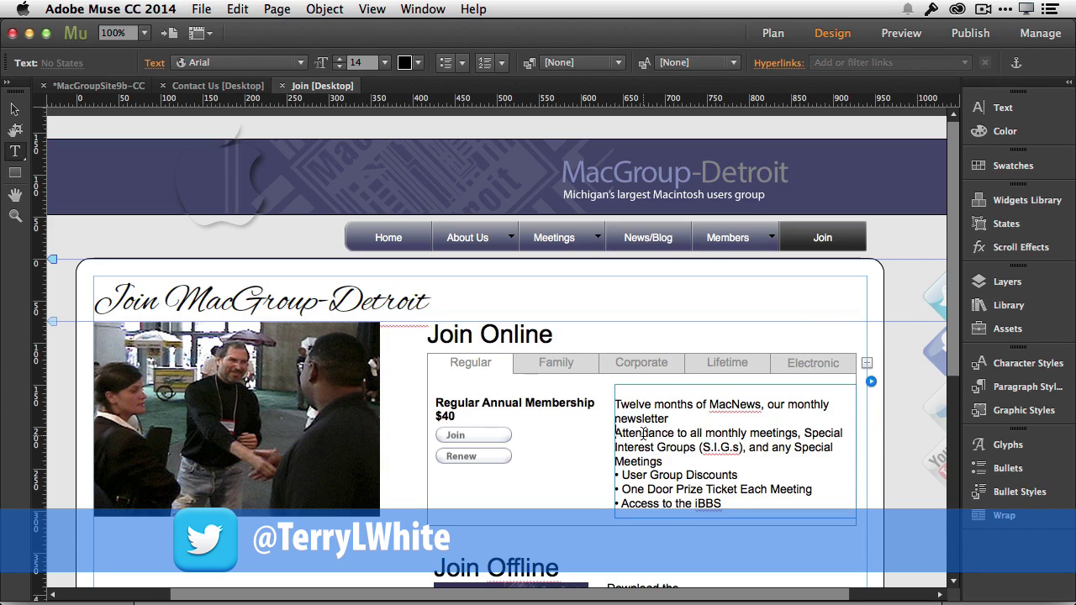
pyautogui.click(622, 476)
pyautogui.press('BackSpace')
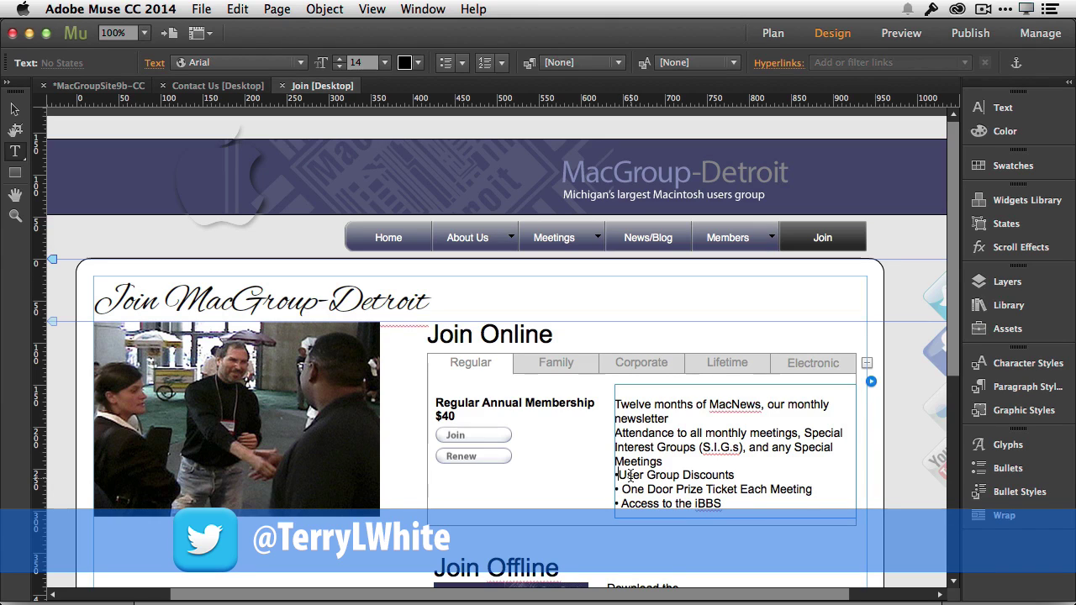
pyautogui.press('BackSpace')
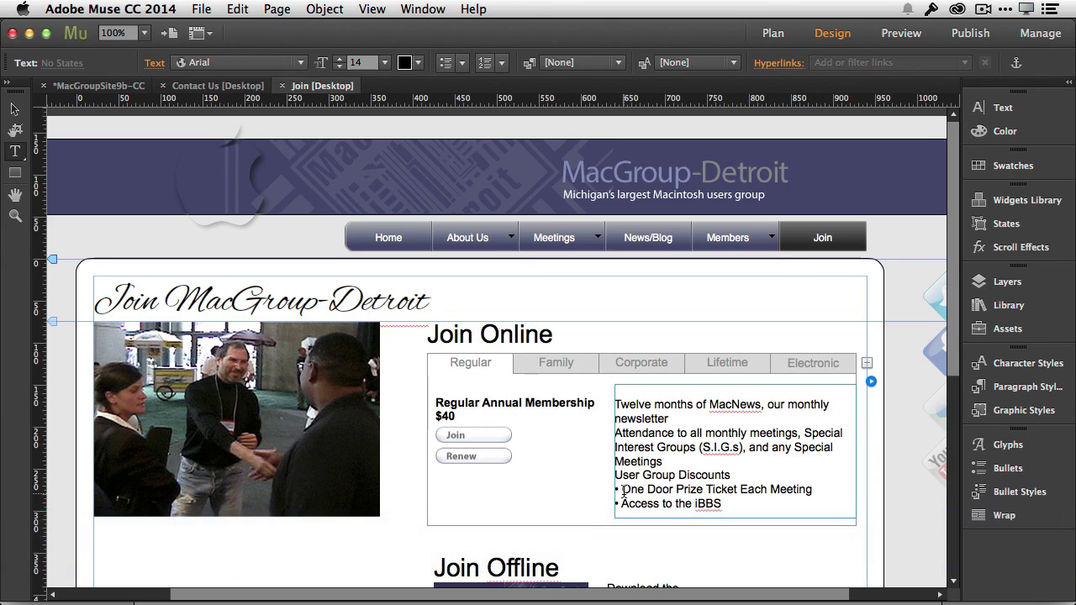
pyautogui.press('BackSpace')
pyautogui.press('BackSpace')
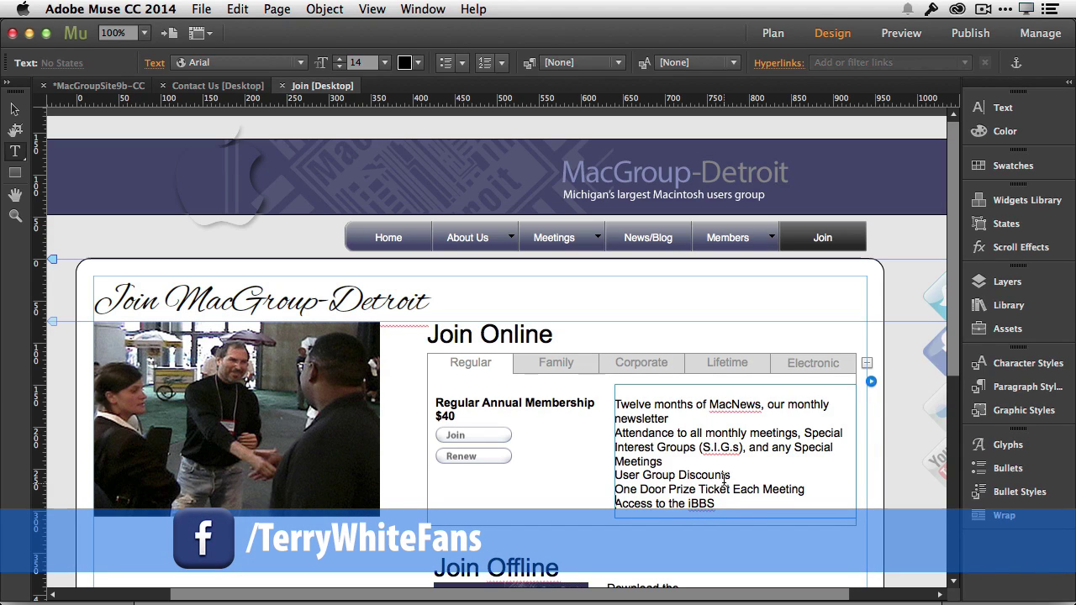
# Step: Remove the empty line above the first benefit
pyautogui.moveTo(629, 406); pyautogui.dragTo(654, 504)
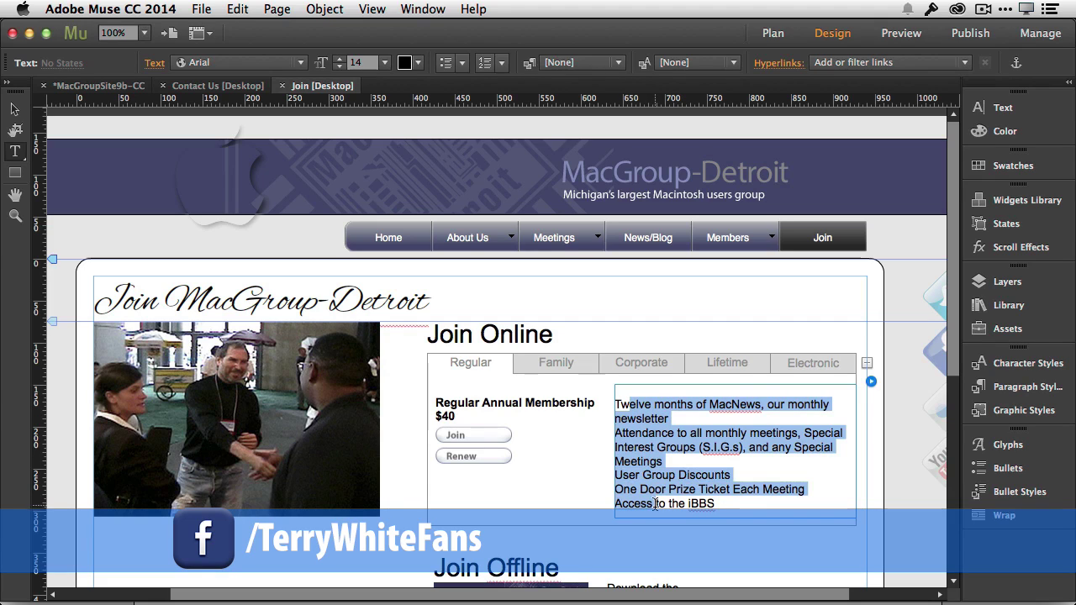
pyautogui.click(624, 405)
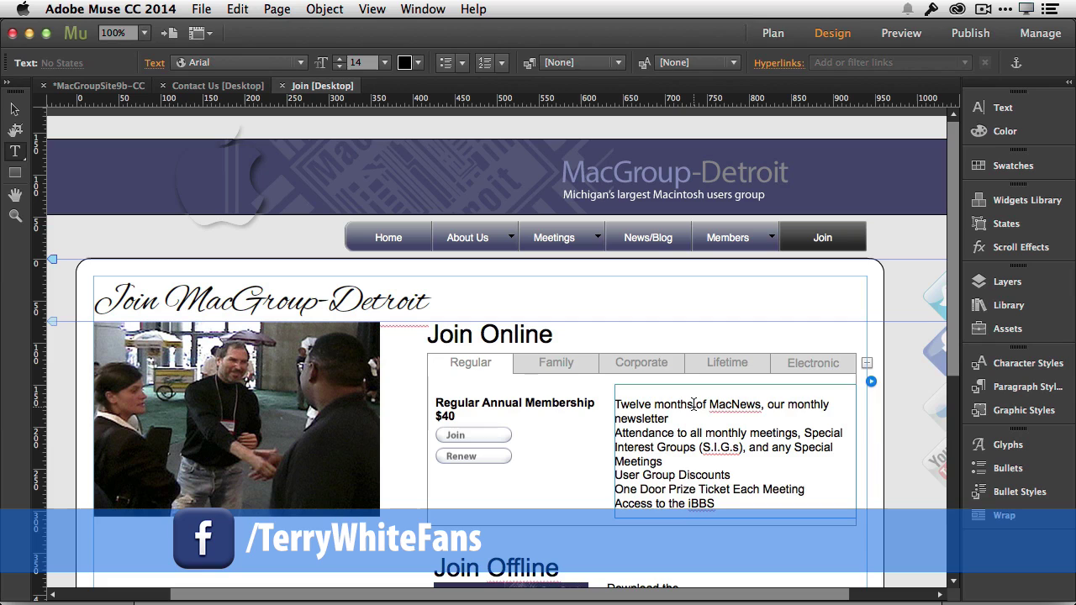
pyautogui.press('BackSpace')
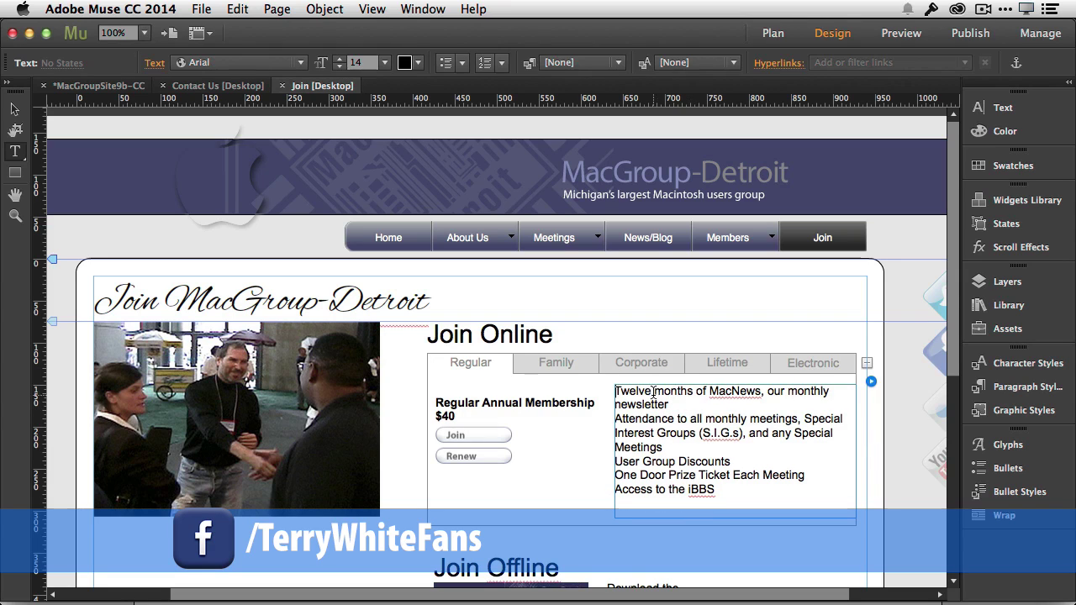
# Step: Make the benefit paragraphs from Twelve to Access a bulleted list and check the Bullets panel
pyautogui.moveTo(653, 393); pyautogui.dragTo(656, 491)
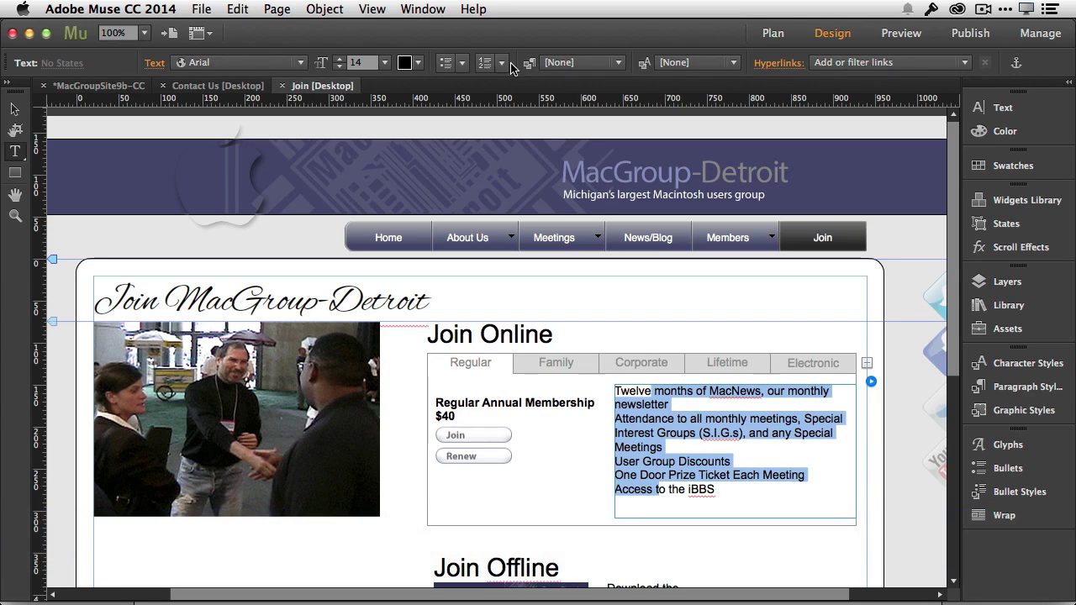
pyautogui.click(445, 62)
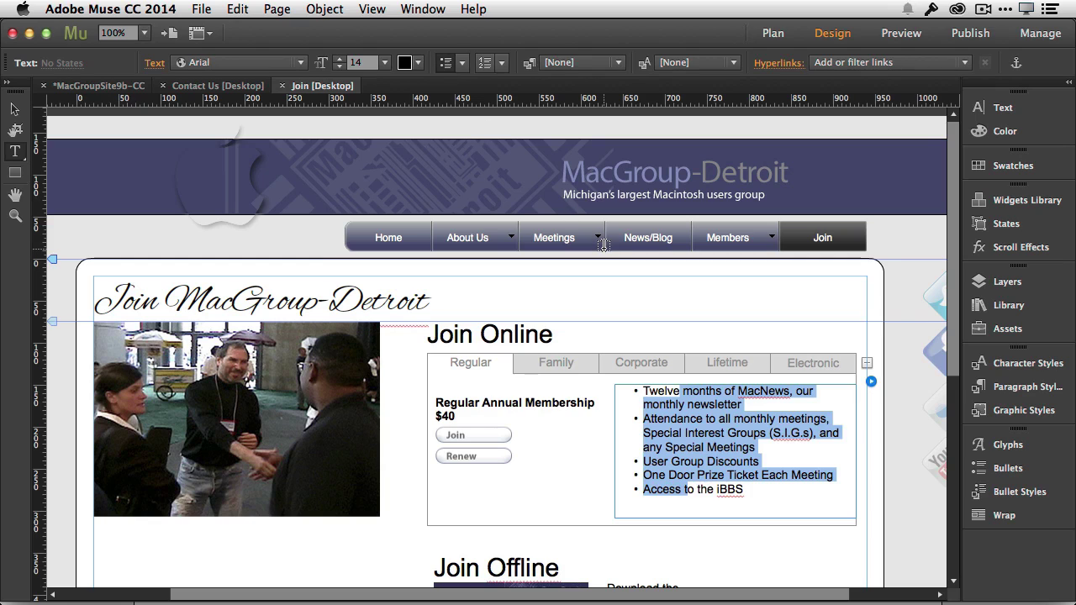
pyautogui.click(992, 469)
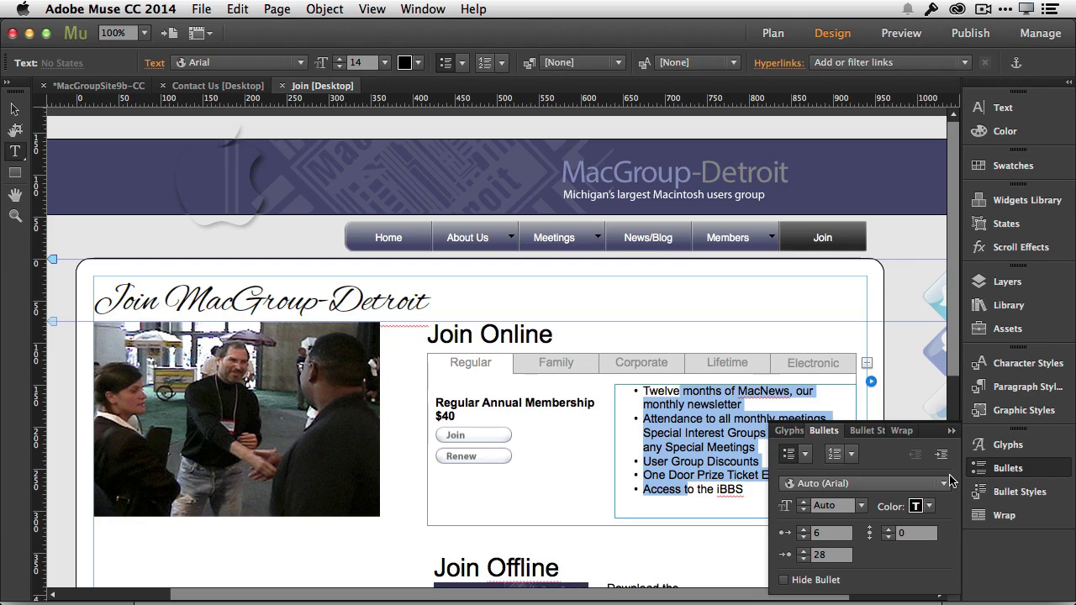
pyautogui.click(951, 431)
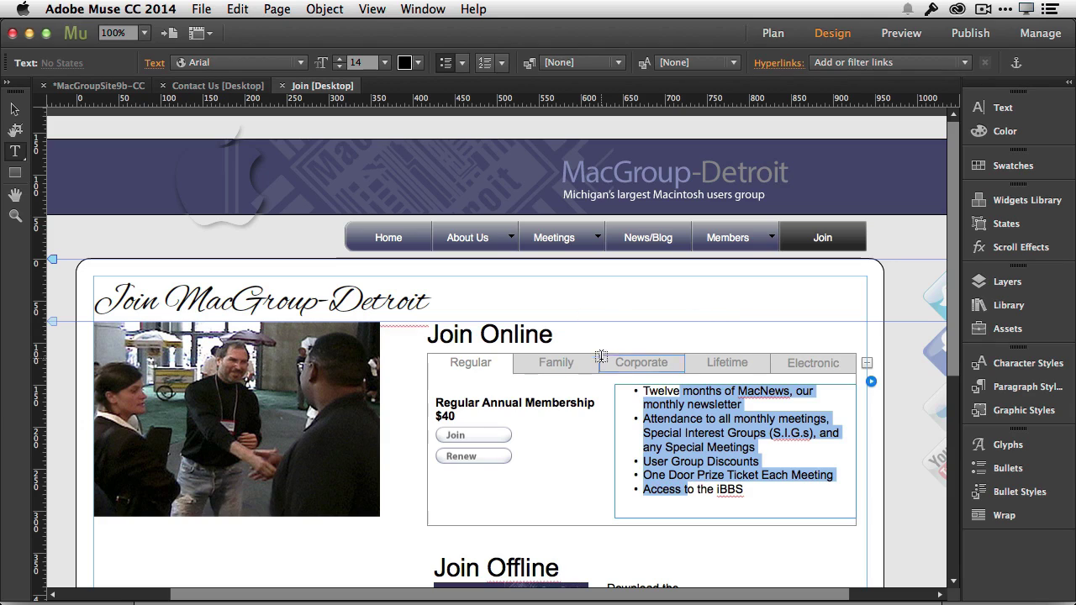
# Step: Scroll through the font family list in the Control panel
pyautogui.click(229, 64)
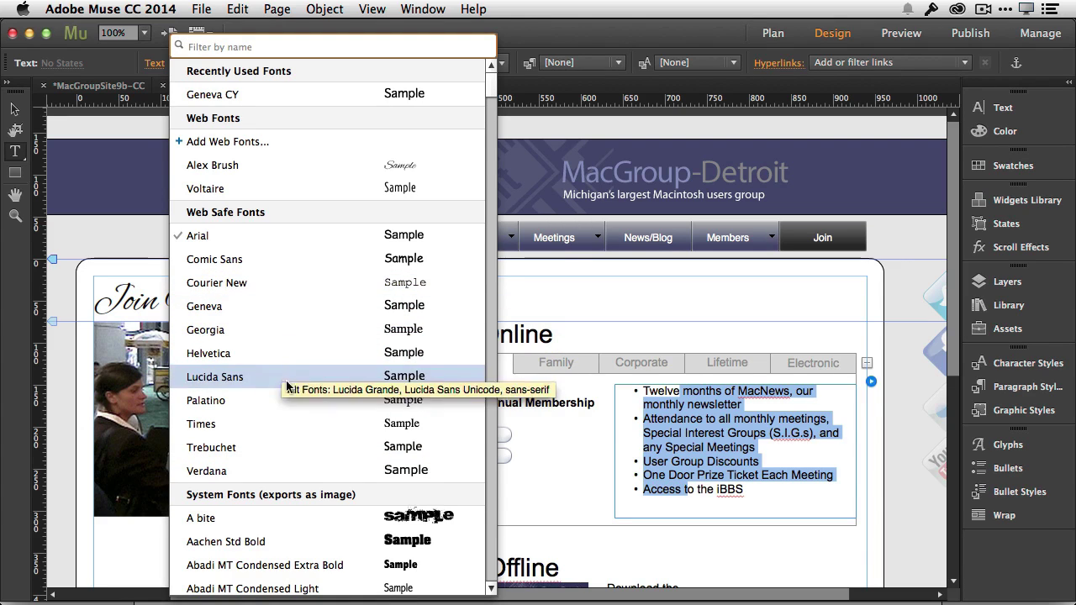
pyautogui.scroll(-3, 299, 453)
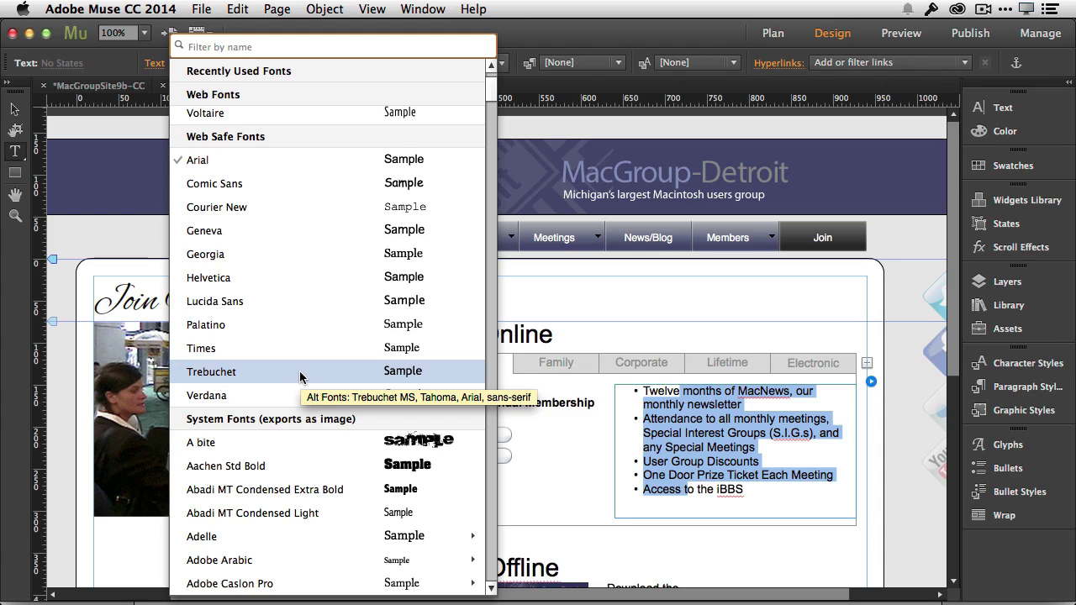
pyautogui.scroll(1, 299, 371)
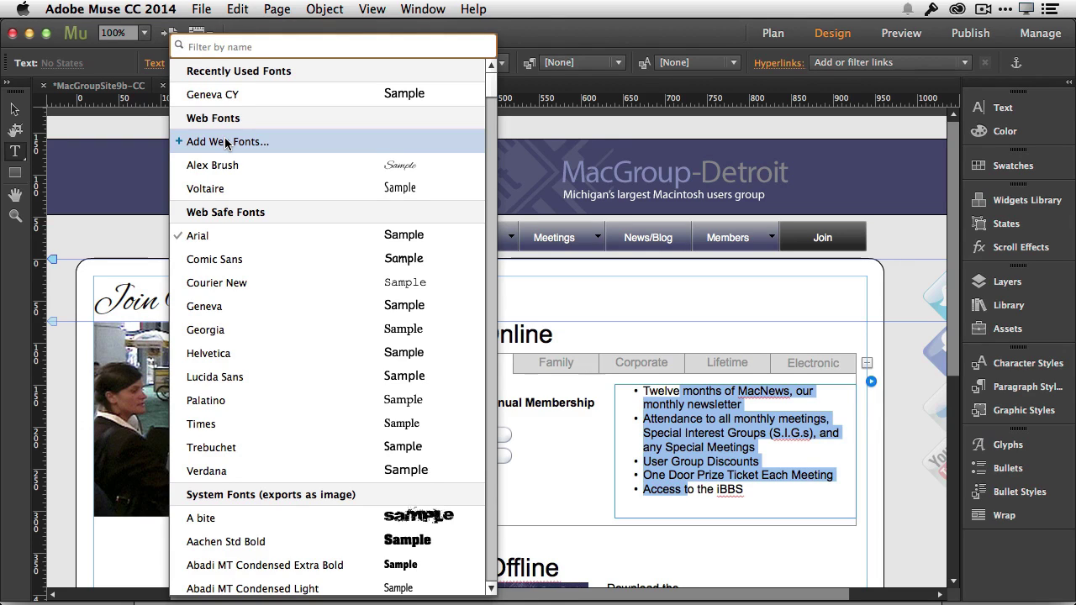
# Step: Choose Add Web Fonts and scroll the Adobe Edge Web Fonts grid
pyautogui.click(224, 142)
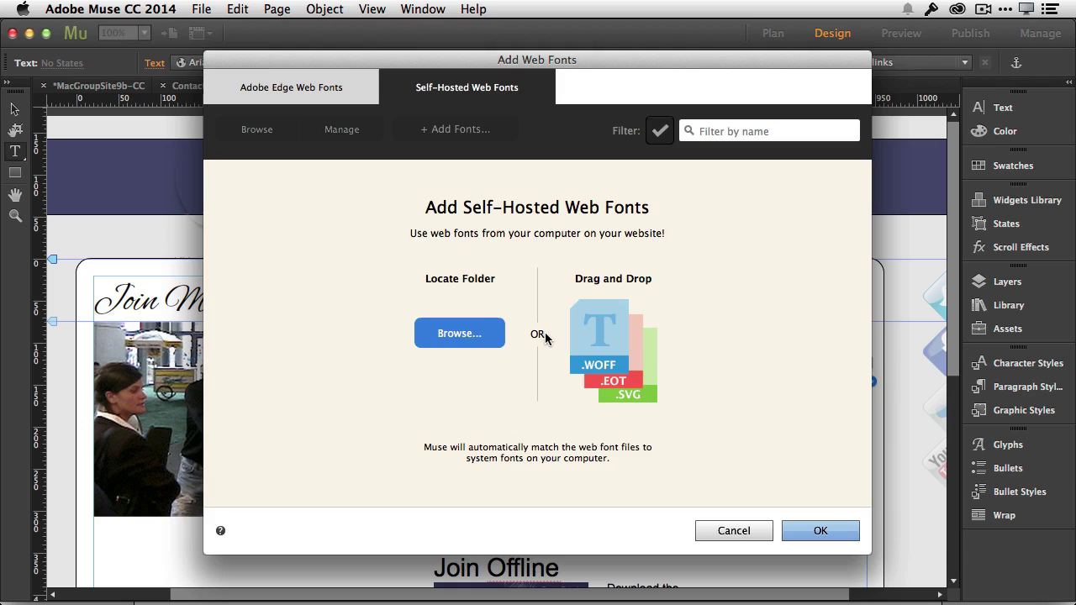
pyautogui.click(281, 91)
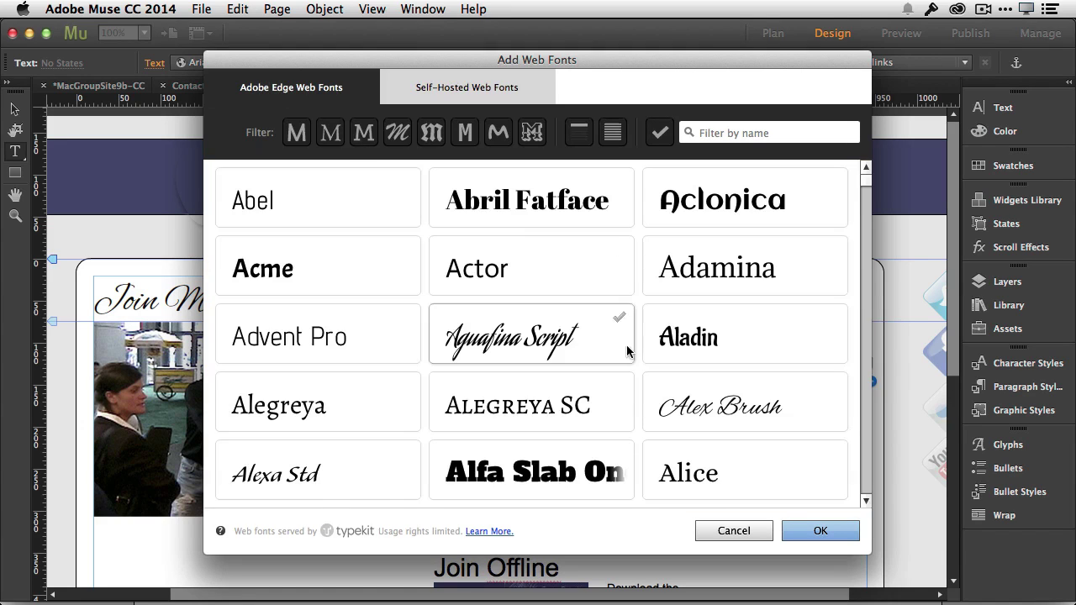
pyautogui.scroll(-10, 726, 336)
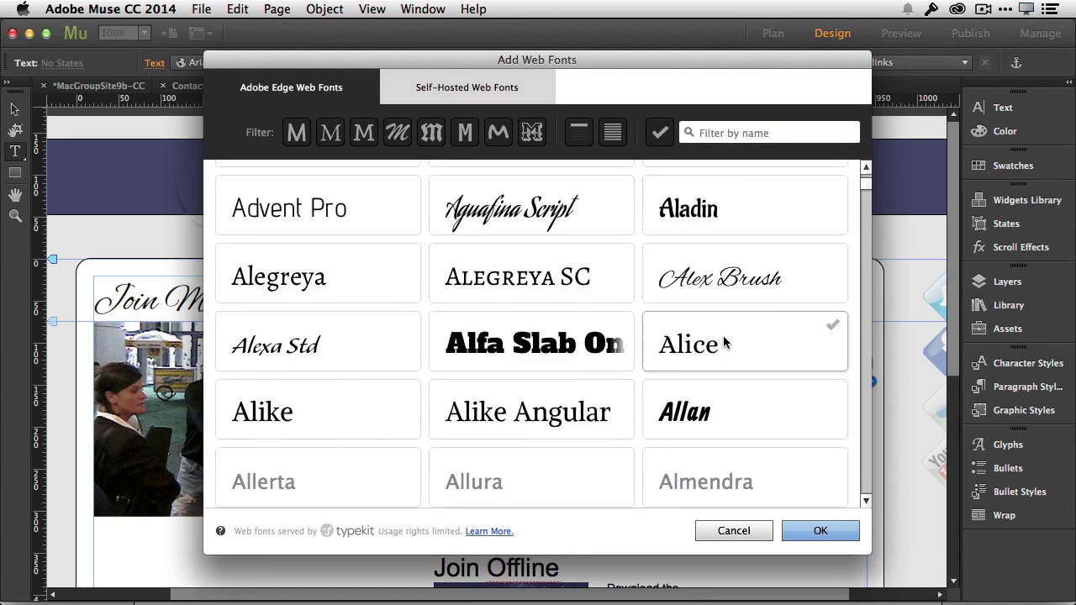
pyautogui.scroll(-5, 722, 346)
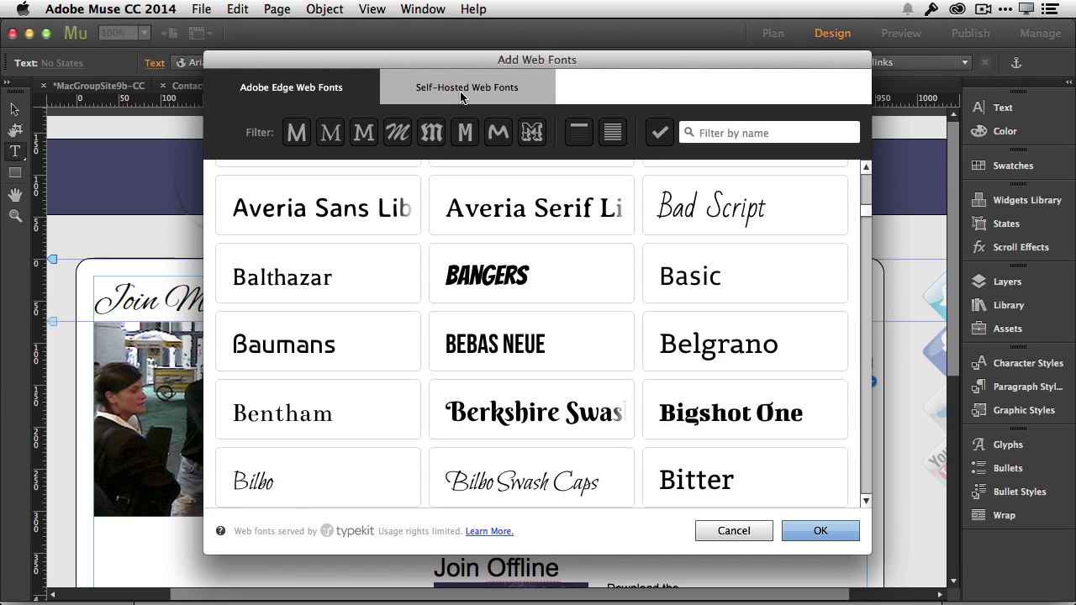
# Step: Switch to the Self-Hosted Web Fonts tab
pyautogui.click(461, 94)
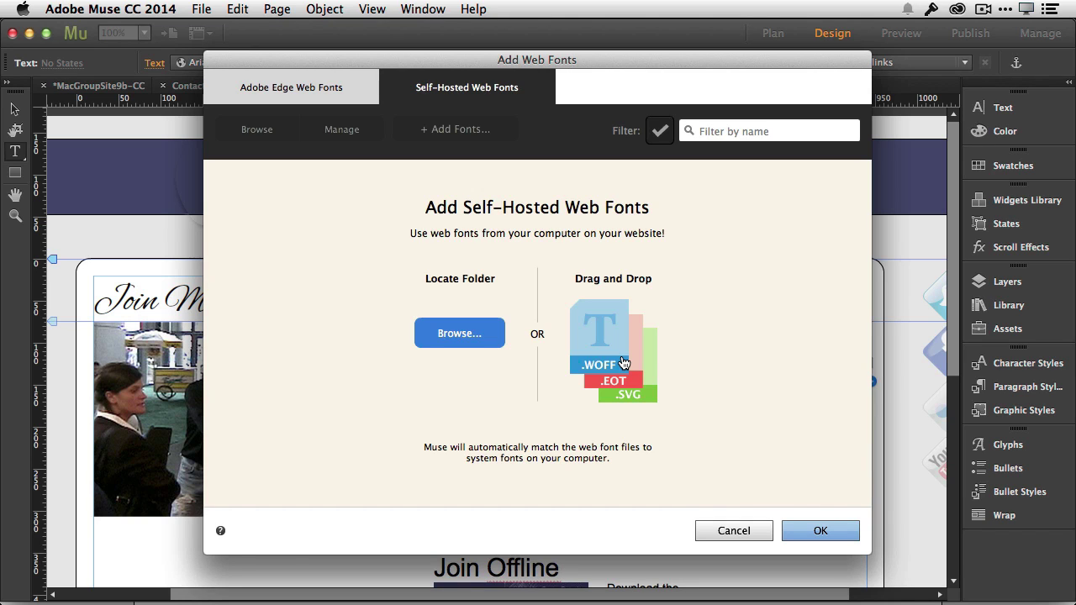
# Step: Drag the MrMoustache Dingbats SolidWeb .woff, .svg and .eot files from Finder into Muse's drop area
pyautogui.press('super+Tab')
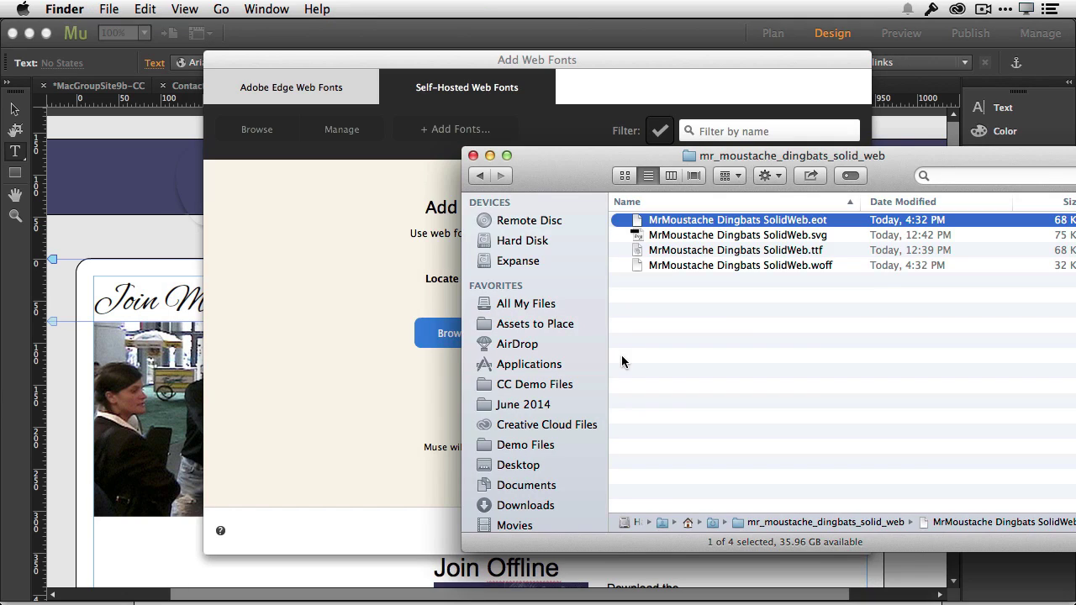
pyautogui.click(802, 251)
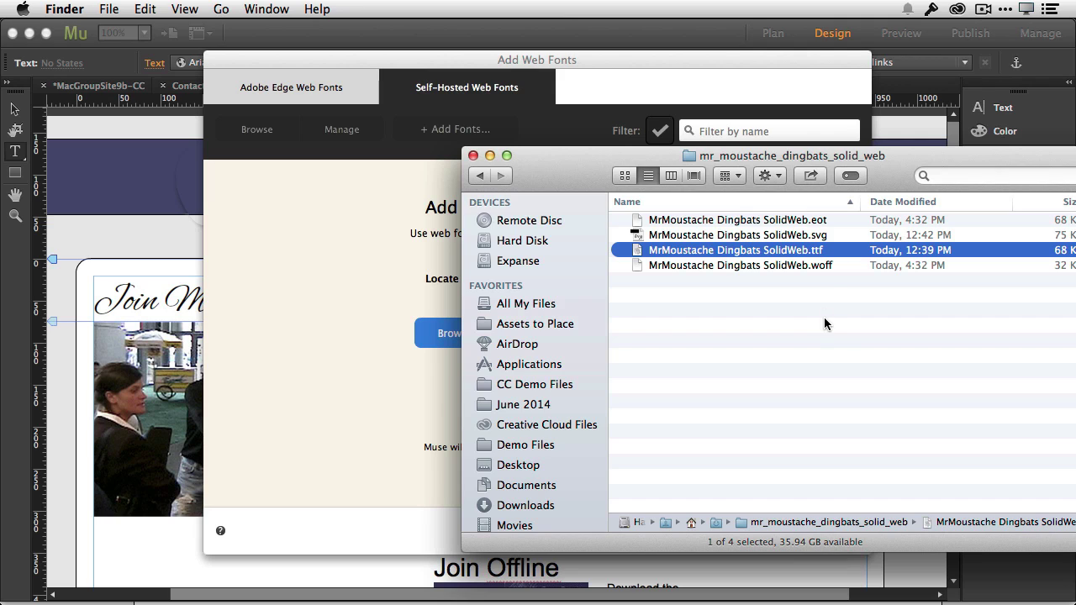
pyautogui.click(805, 264)
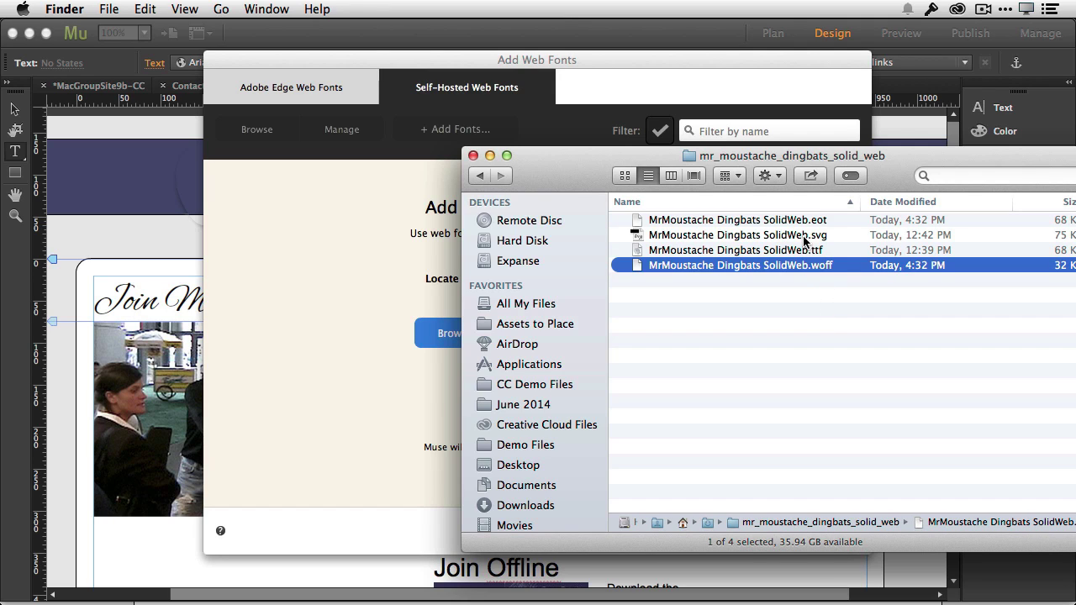
pyautogui.keyDown('super'); pyautogui.click(805, 236); pyautogui.keyUp('super')
pyautogui.keyDown('super'); pyautogui.click(804, 220); pyautogui.keyUp('super')
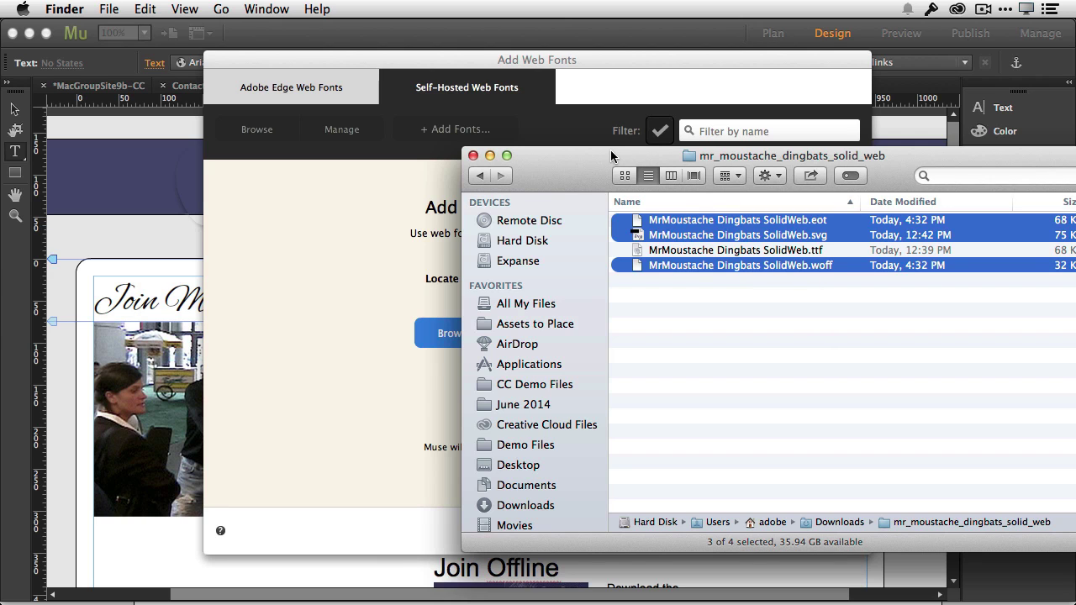
pyautogui.moveTo(614, 157); pyautogui.dragTo(885, 136)
pyautogui.moveTo(922, 201); pyautogui.dragTo(605, 340)
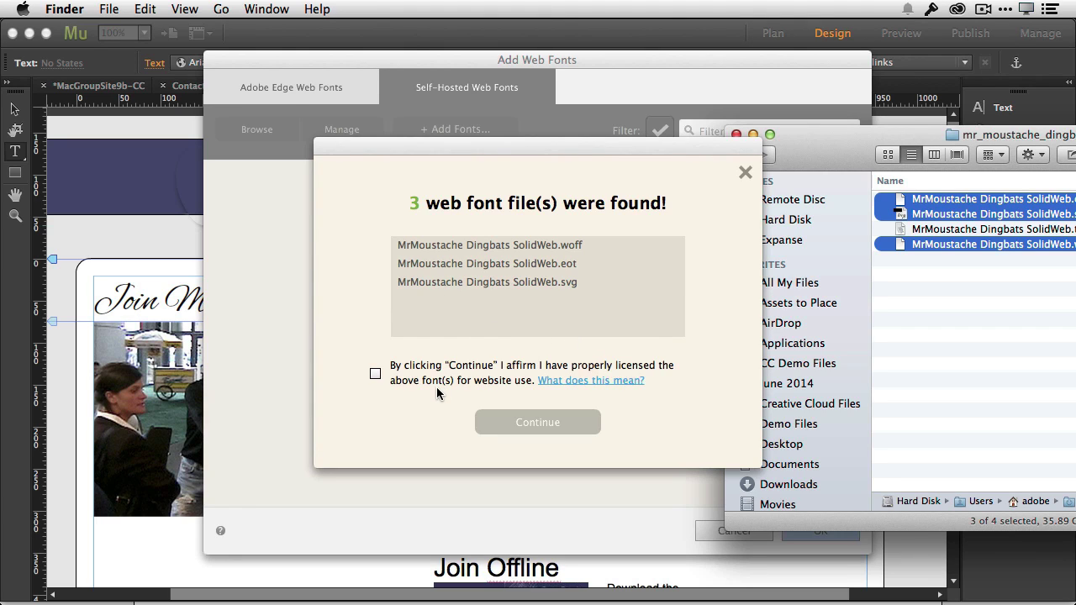
# Step: Affirm the fonts are licensed for website use and continue adding them
pyautogui.click(375, 374)
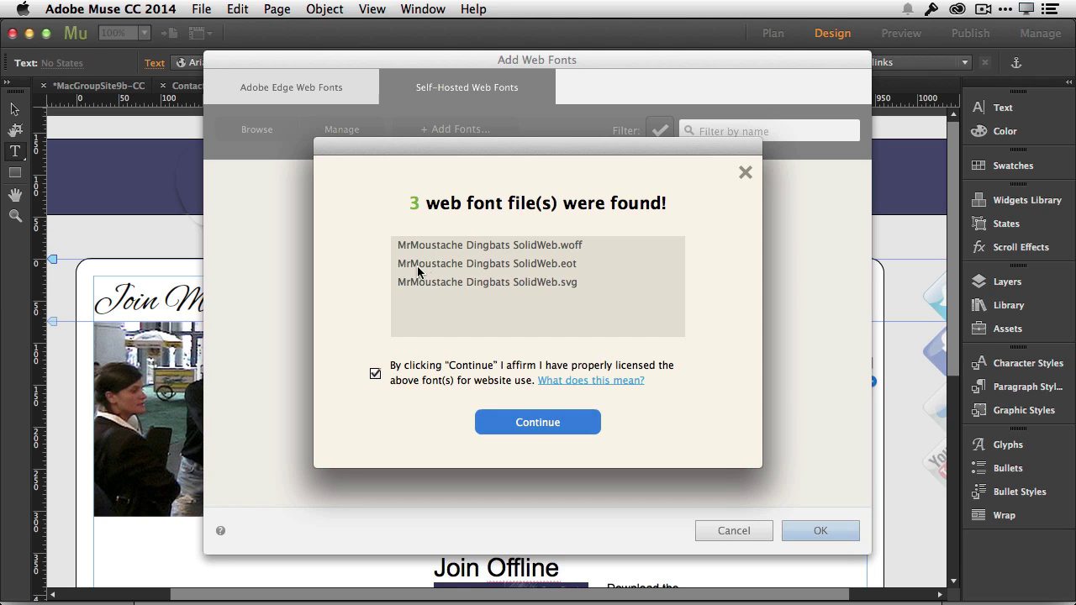
pyautogui.click(518, 427)
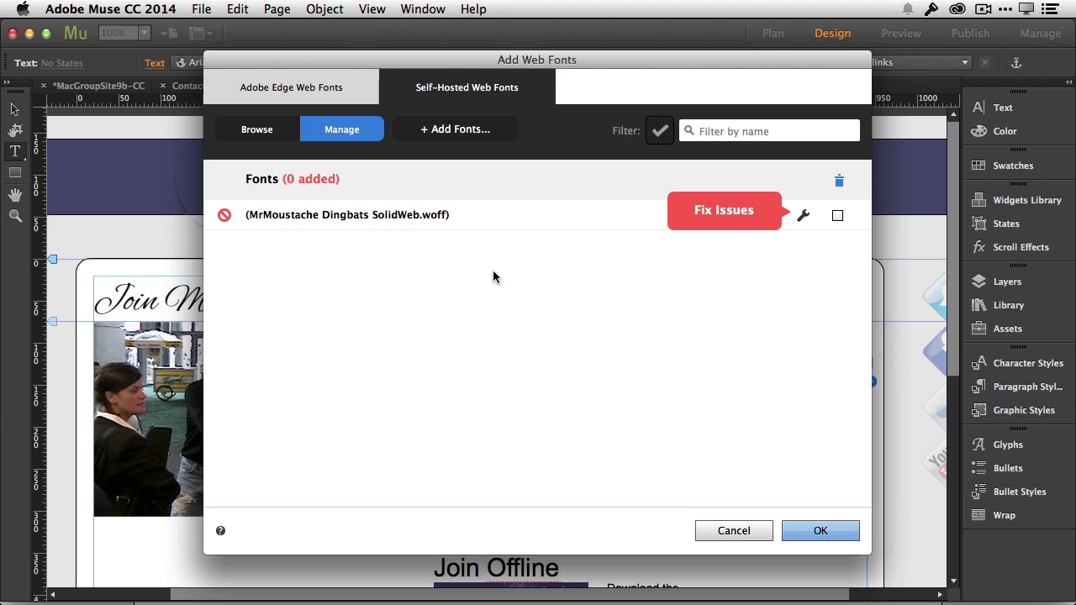
# Step: Match MrMoustache Dingbats SolidWeb.woff to the Vgcswkayiodqpbpcrjgiqabawoq Regular system font and accept it
pyautogui.click(802, 216)
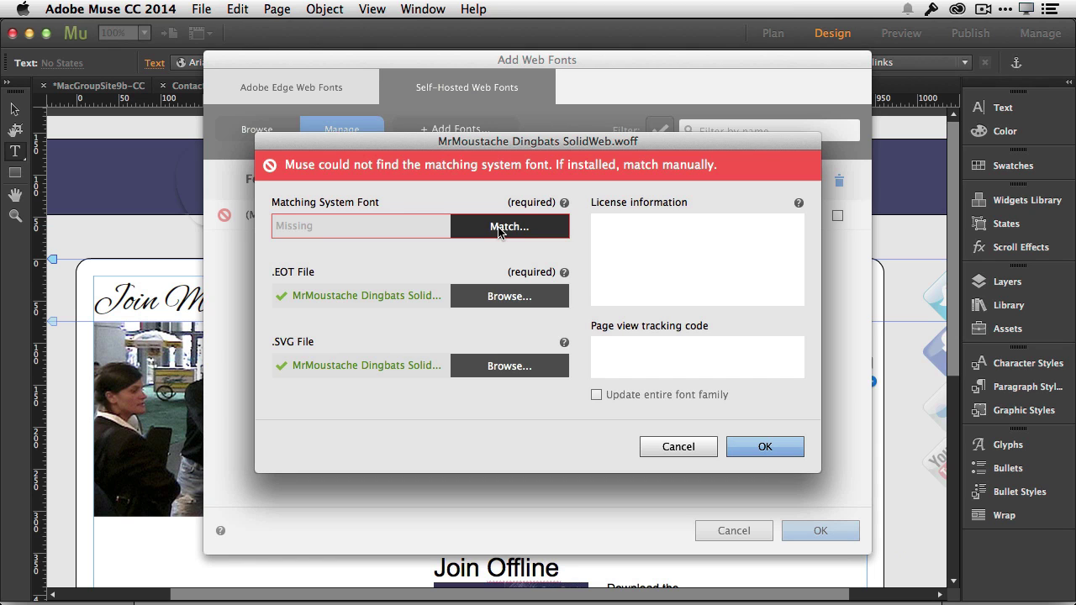
pyautogui.click(498, 232)
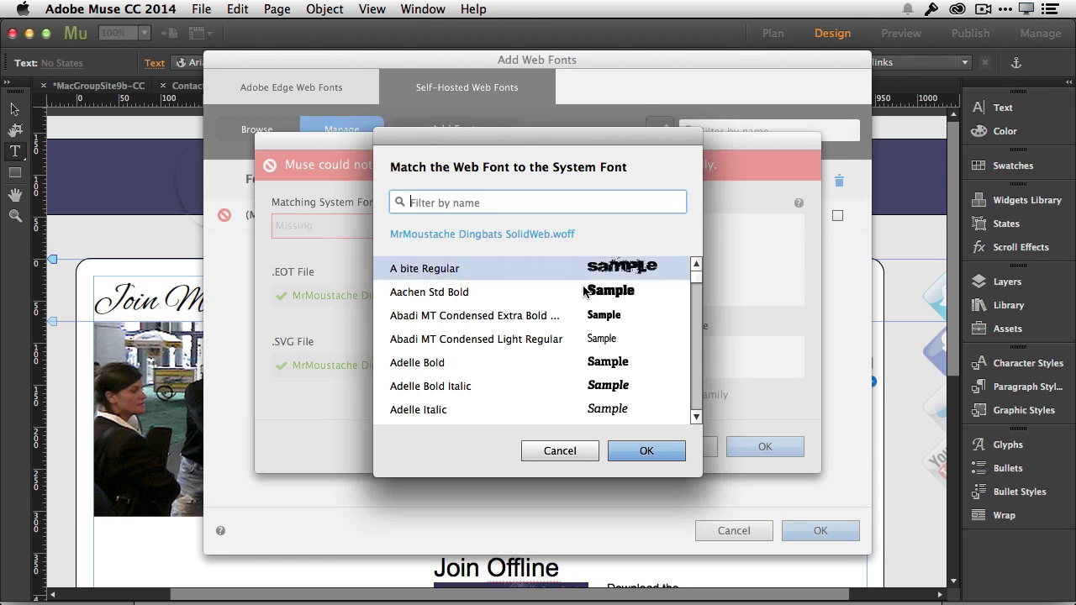
pyautogui.click(697, 293)
pyautogui.moveTo(697, 292); pyautogui.dragTo(694, 410)
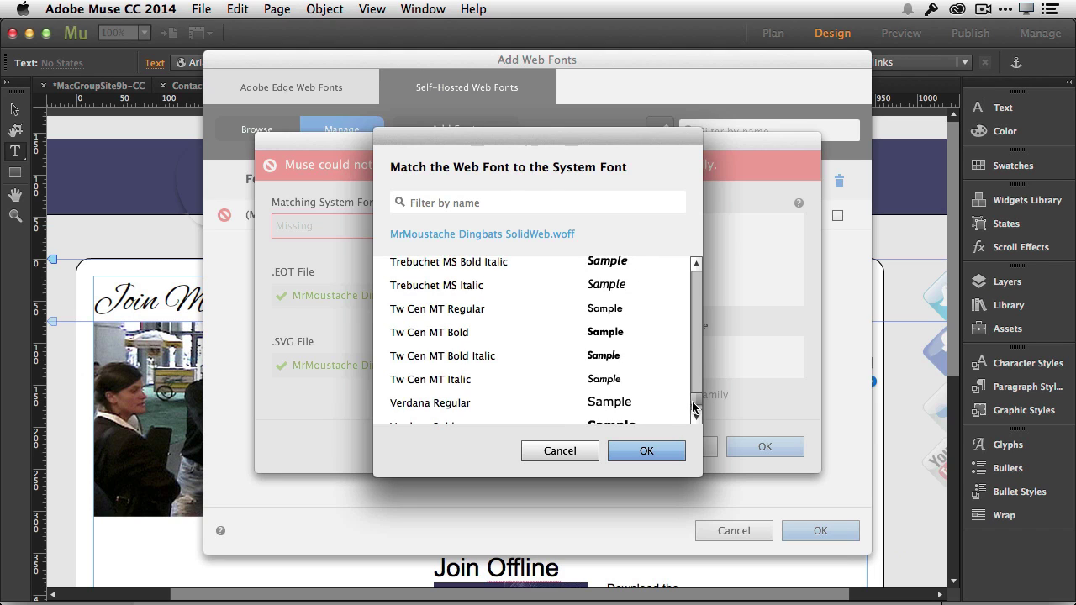
pyautogui.scroll(-3, 538, 362)
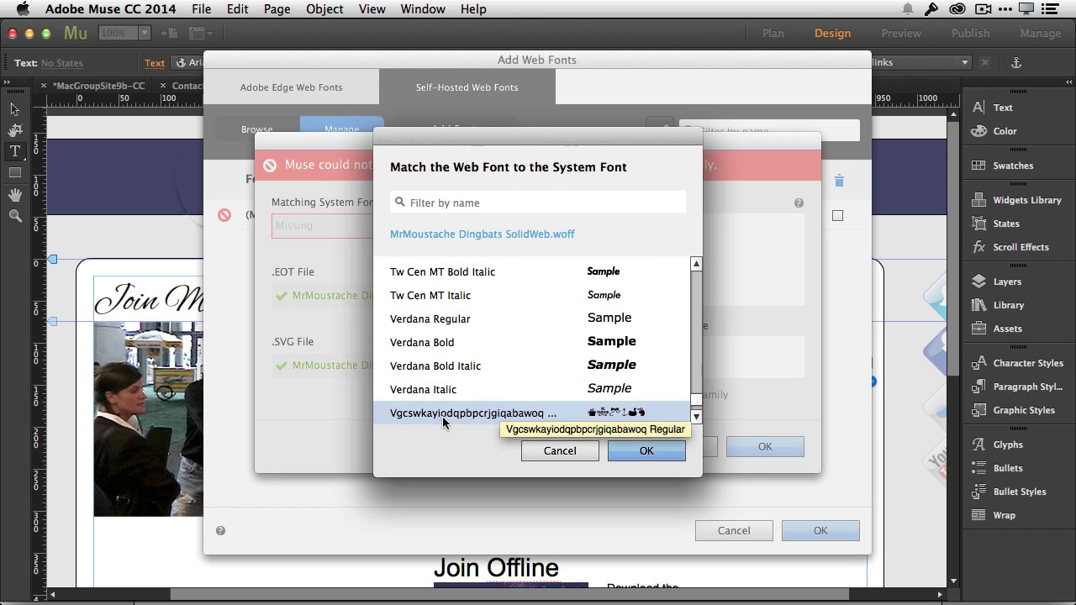
pyautogui.click(494, 415)
pyautogui.click(654, 456)
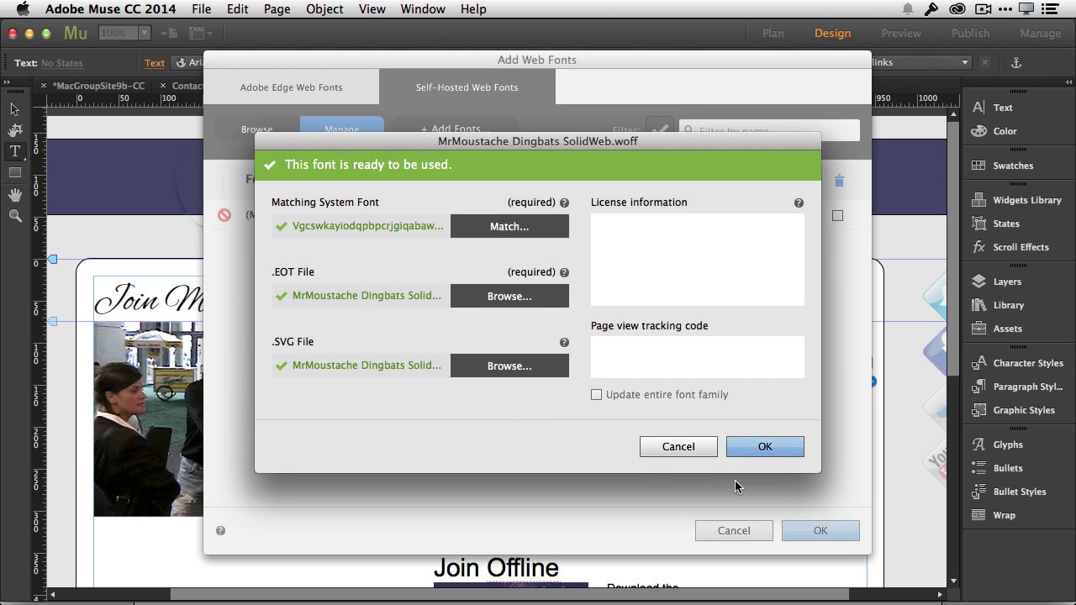
pyautogui.click(748, 450)
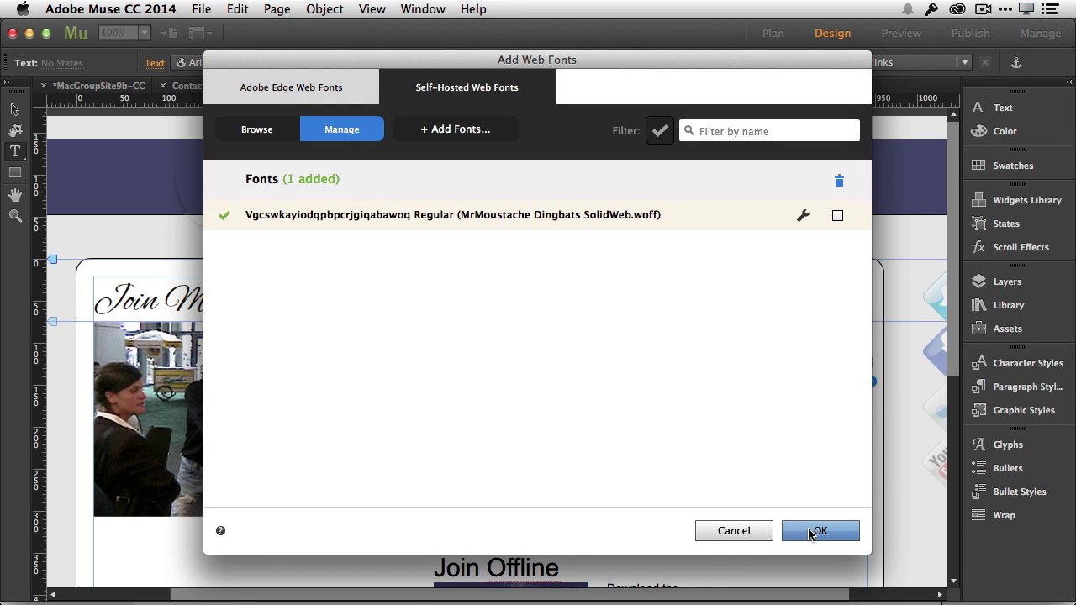
pyautogui.click(811, 534)
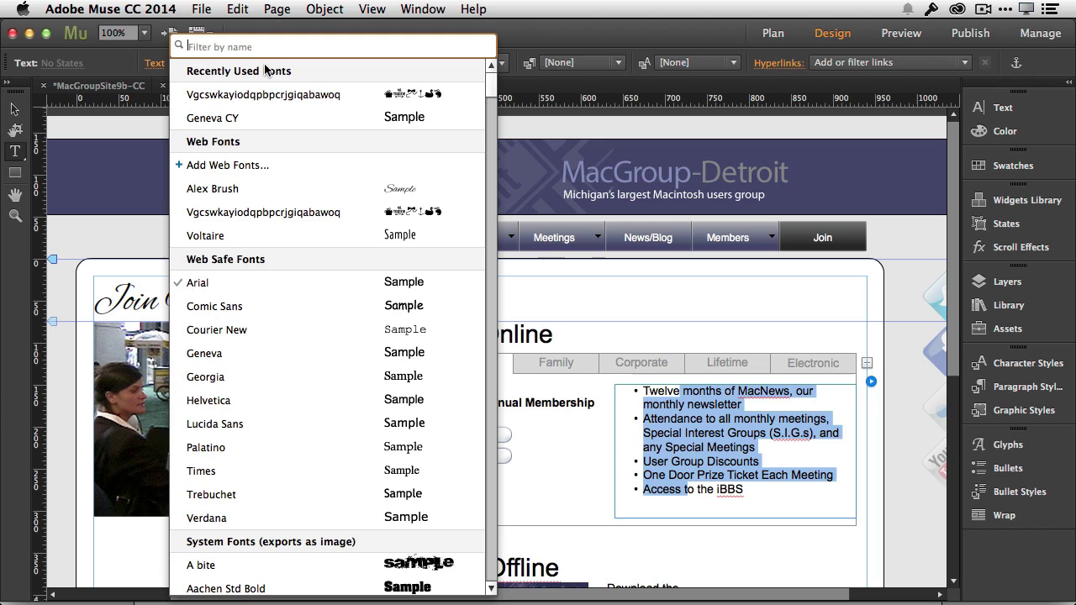
pyautogui.click(226, 30)
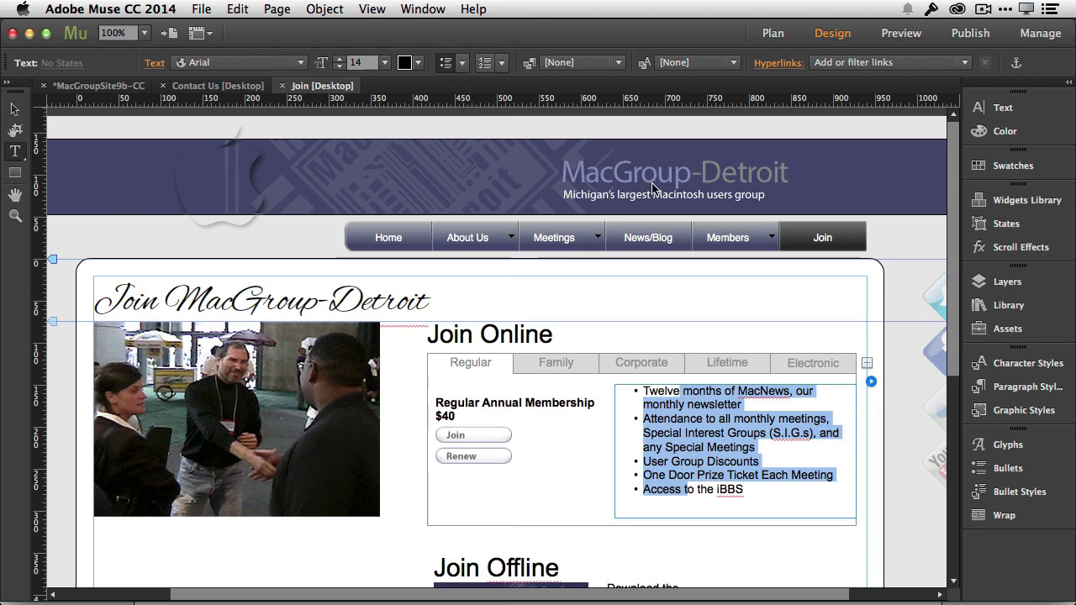
# Step: Add a sun glyph from the dingbat web font, shown as Entire Font, as the list bullet
pyautogui.click(1017, 471)
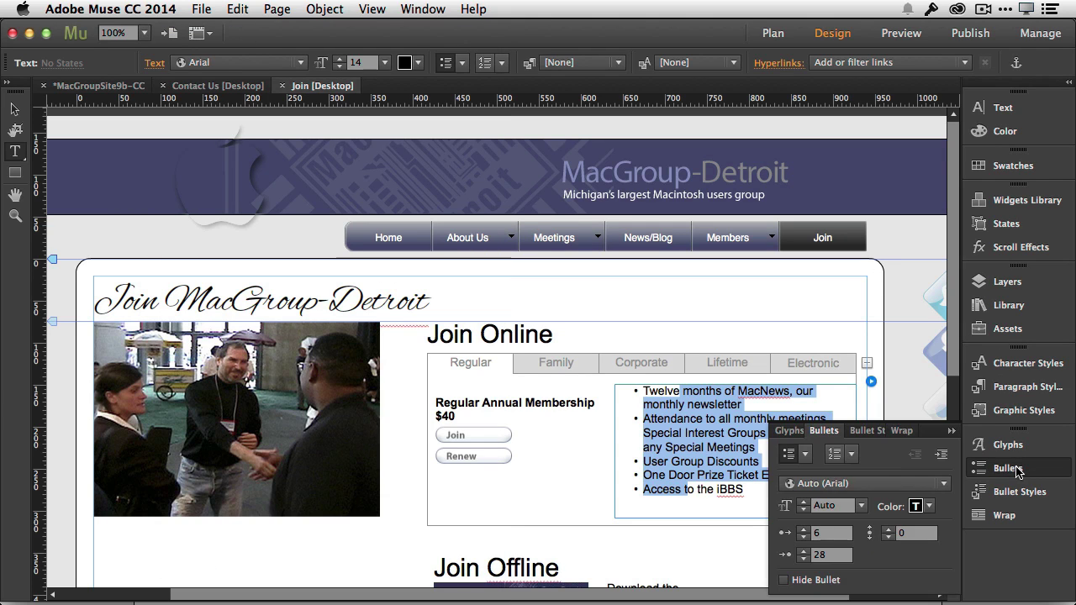
pyautogui.click(805, 457)
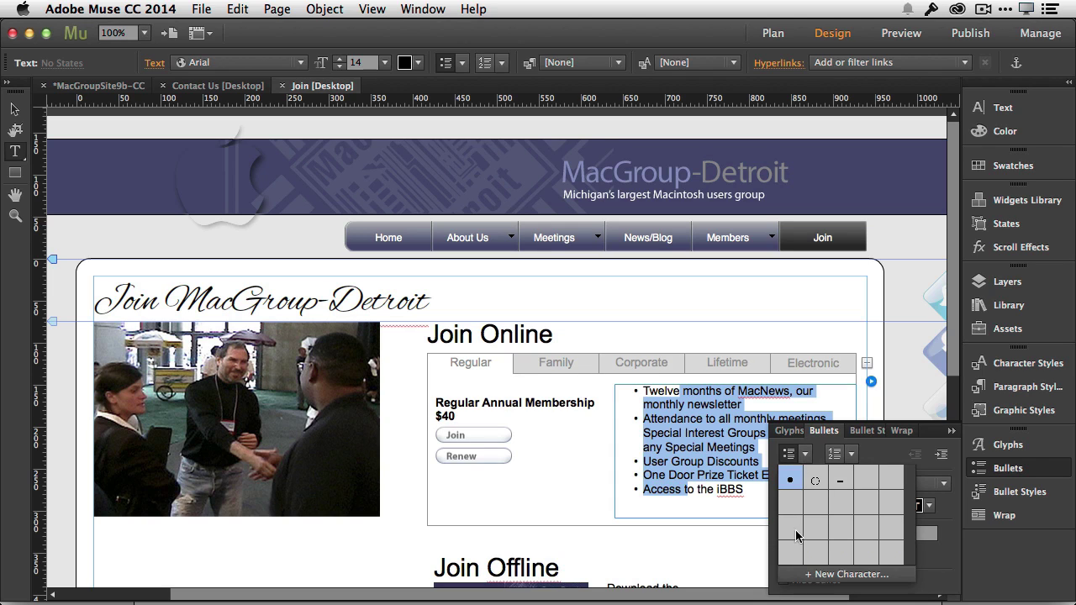
pyautogui.click(832, 575)
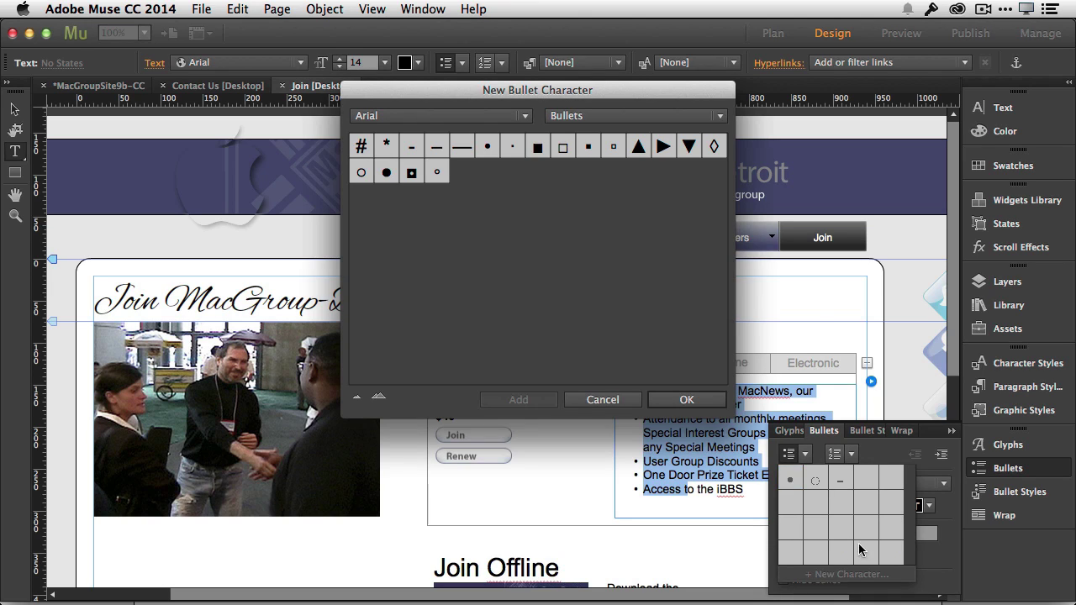
pyautogui.click(410, 117)
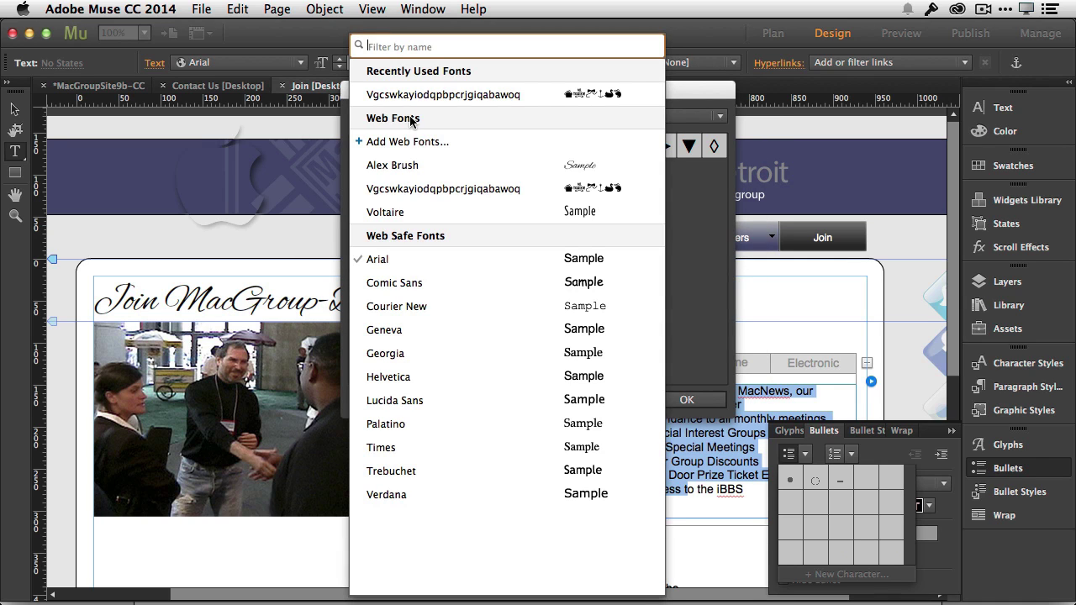
pyautogui.click(423, 190)
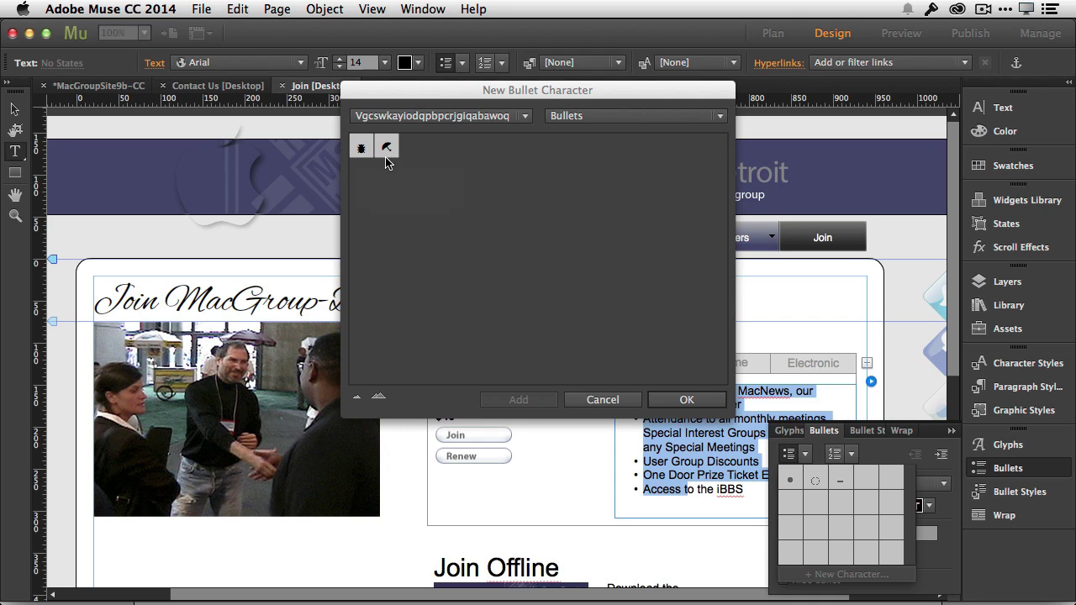
pyautogui.click(596, 117)
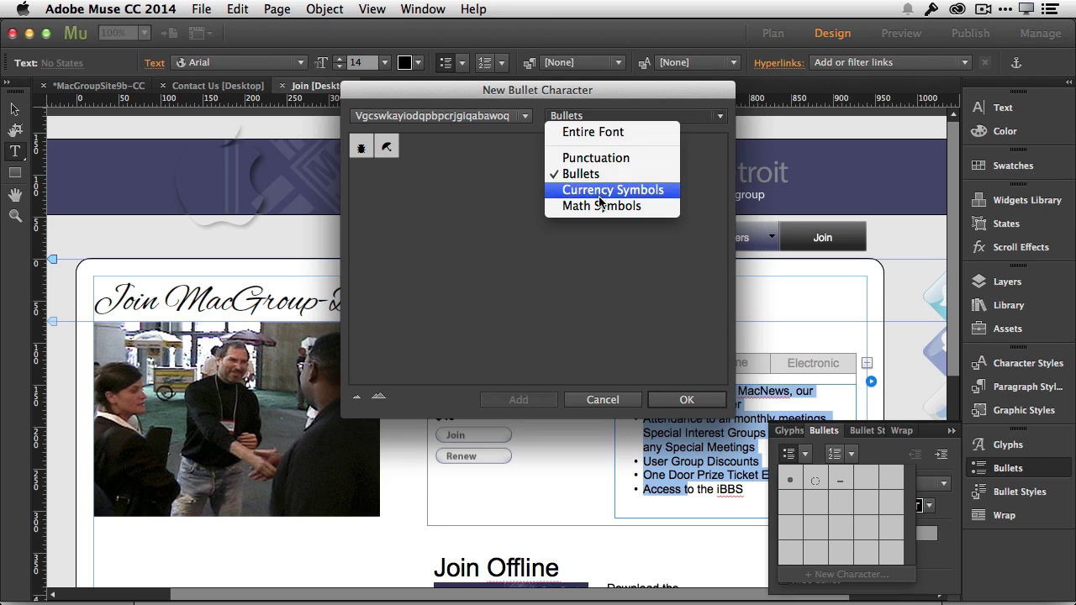
pyautogui.click(599, 132)
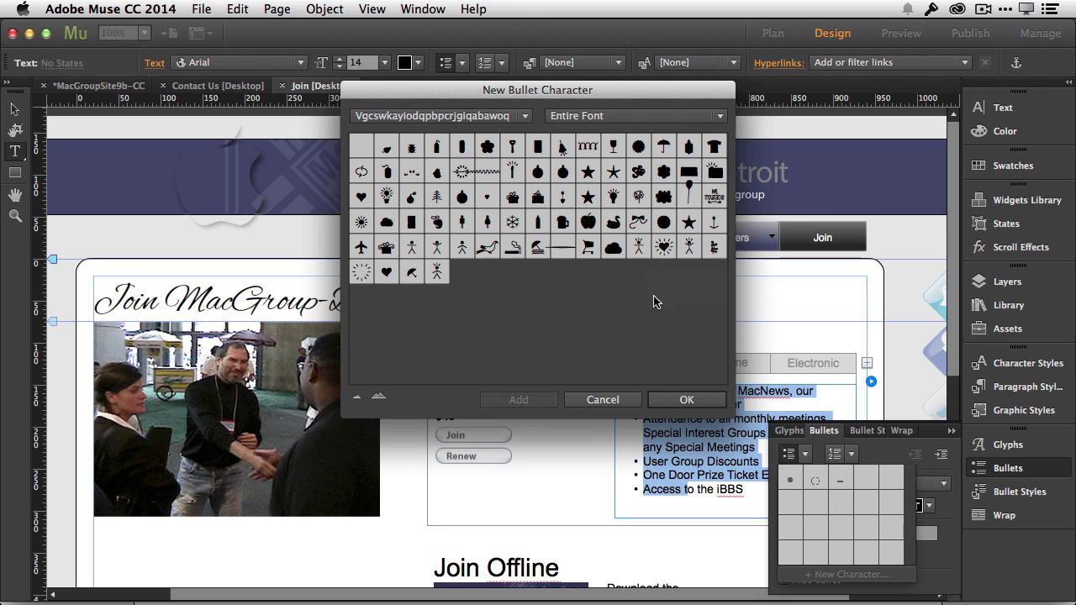
pyautogui.click(361, 222)
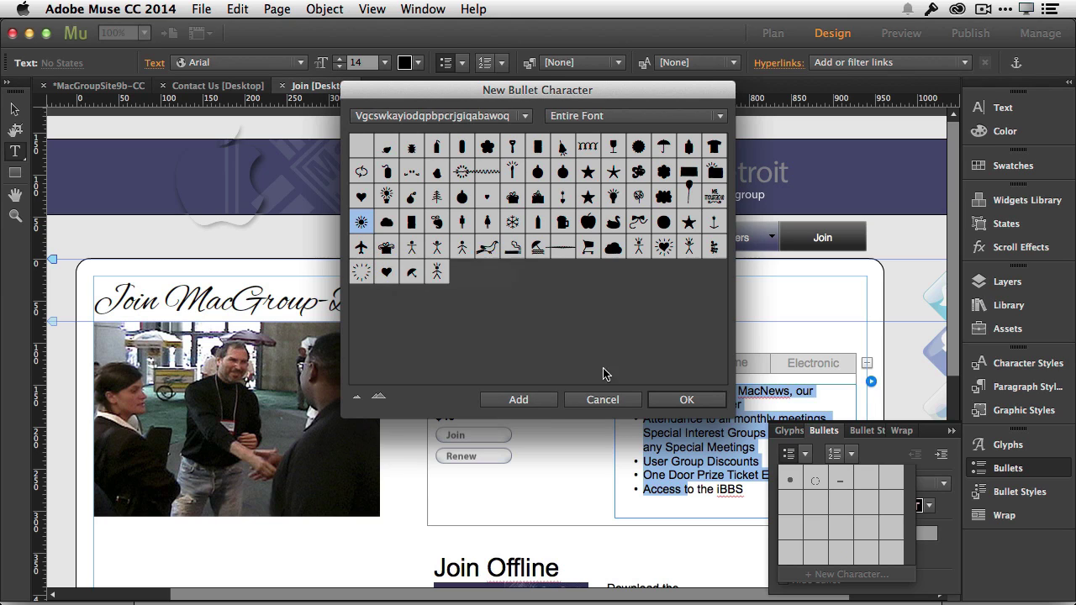
pyautogui.click(500, 400)
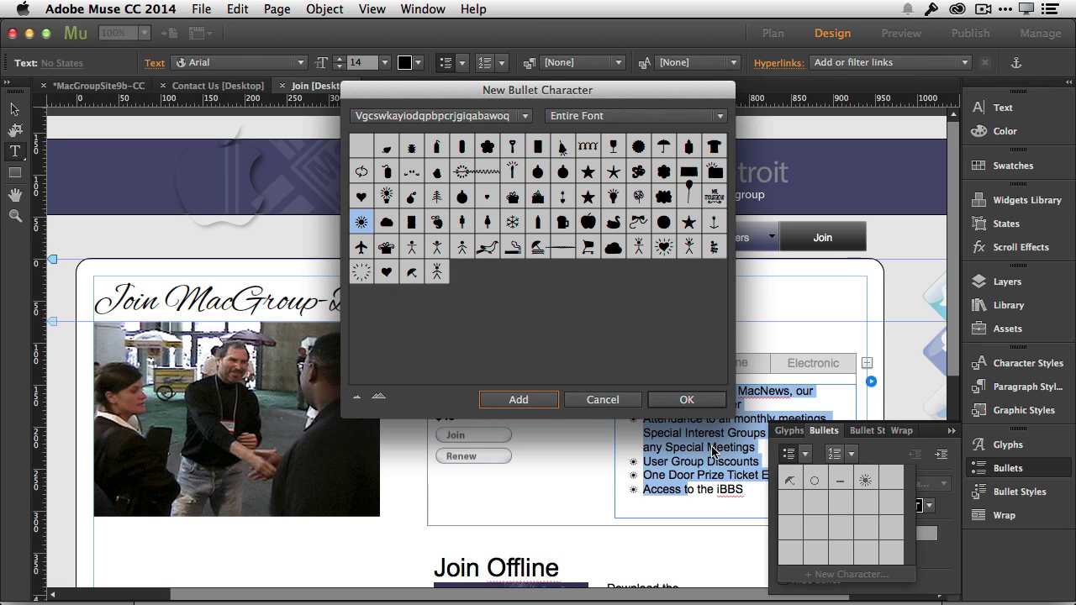
# Step: Colour the sun bullets blue (0071BC) after trying red, then deselect the list
pyautogui.click(682, 400)
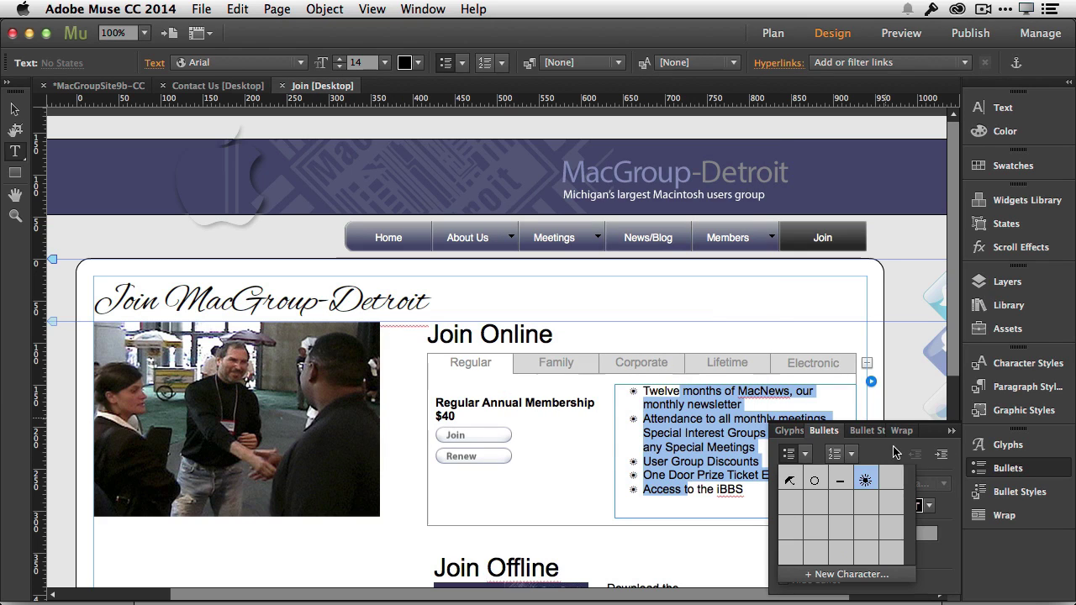
pyautogui.click(928, 507)
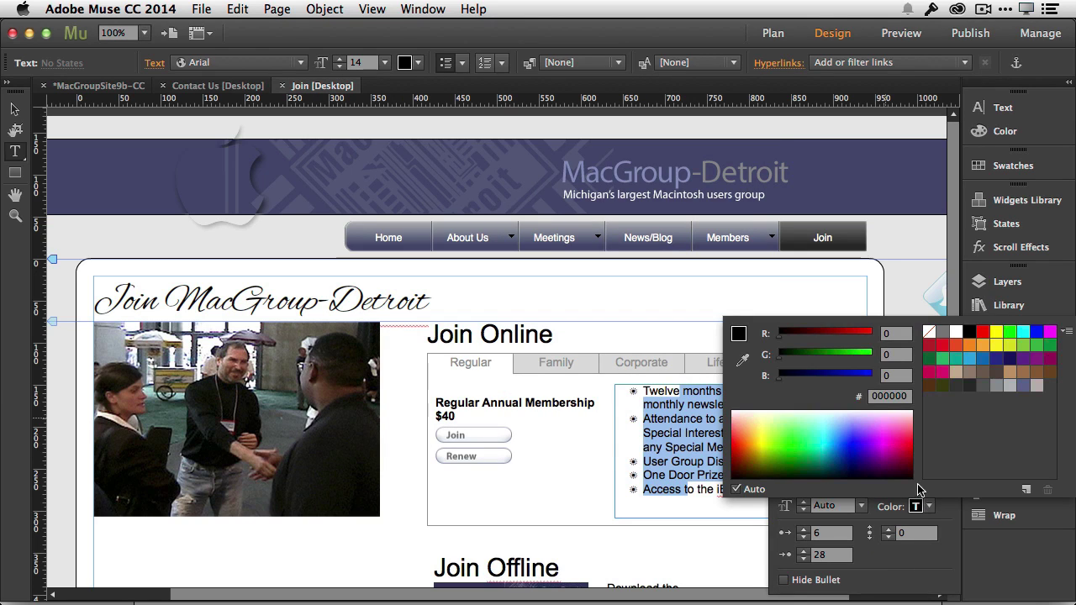
pyautogui.click(983, 332)
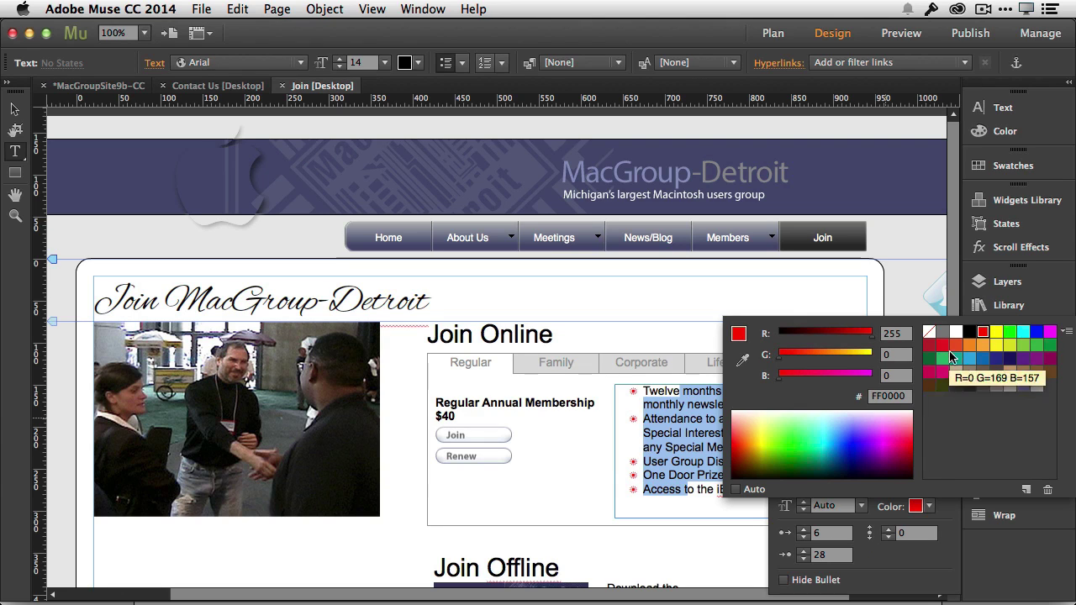
pyautogui.click(983, 360)
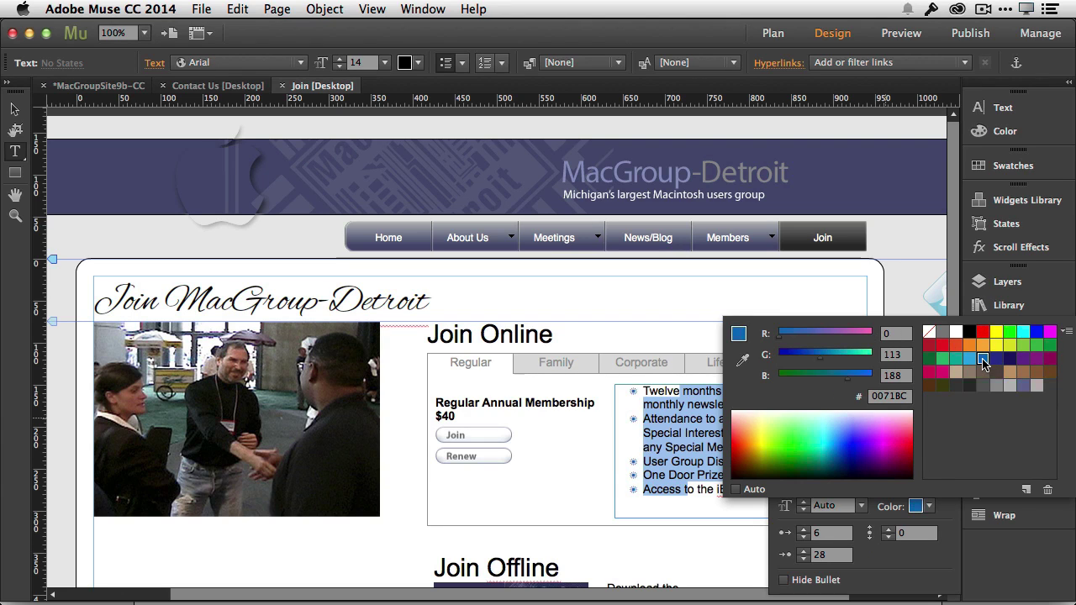
pyautogui.click(656, 461)
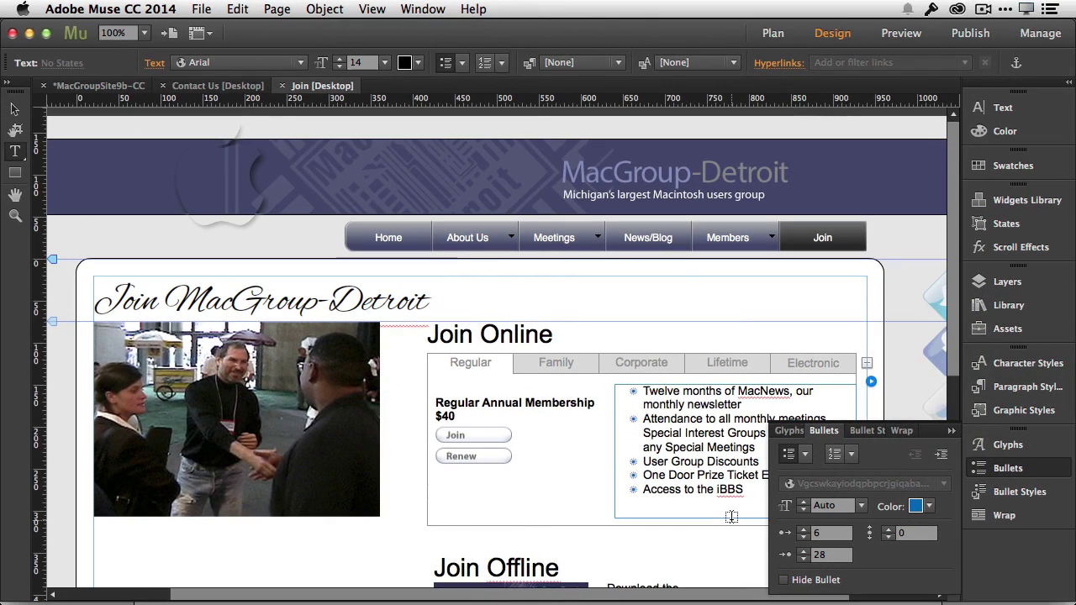
# Step: Switch to the Family tab and place the cursor in its perks list text
pyautogui.click(557, 363)
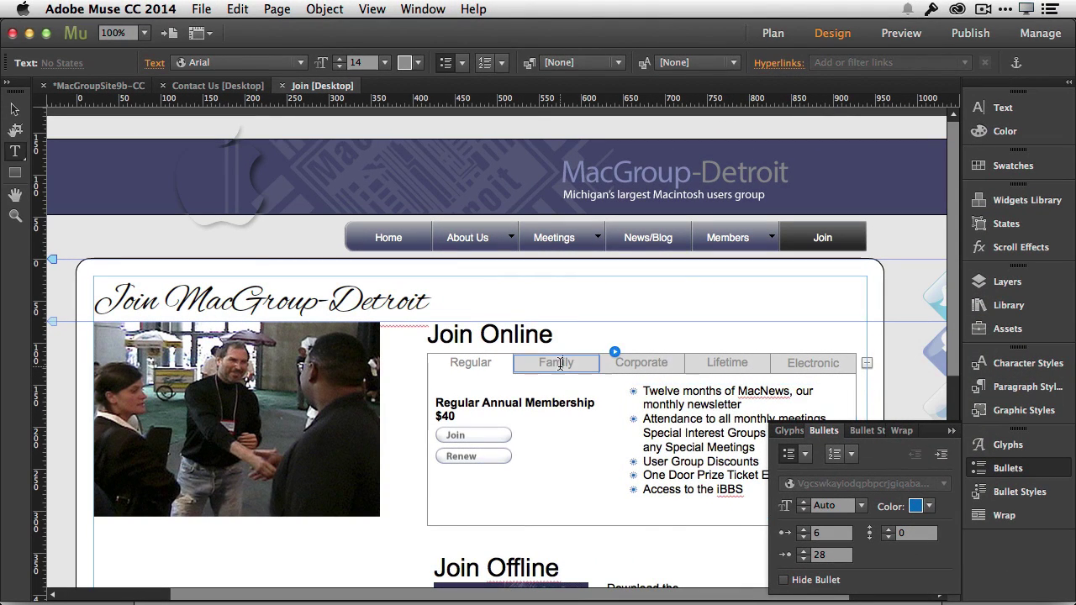
pyautogui.click(14, 109)
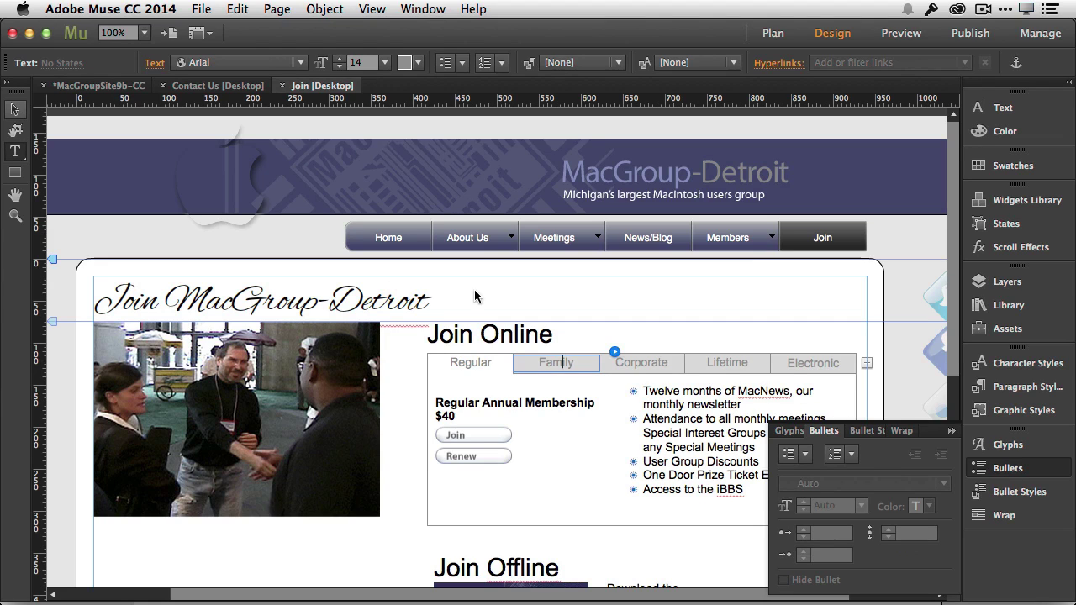
pyautogui.click(559, 364)
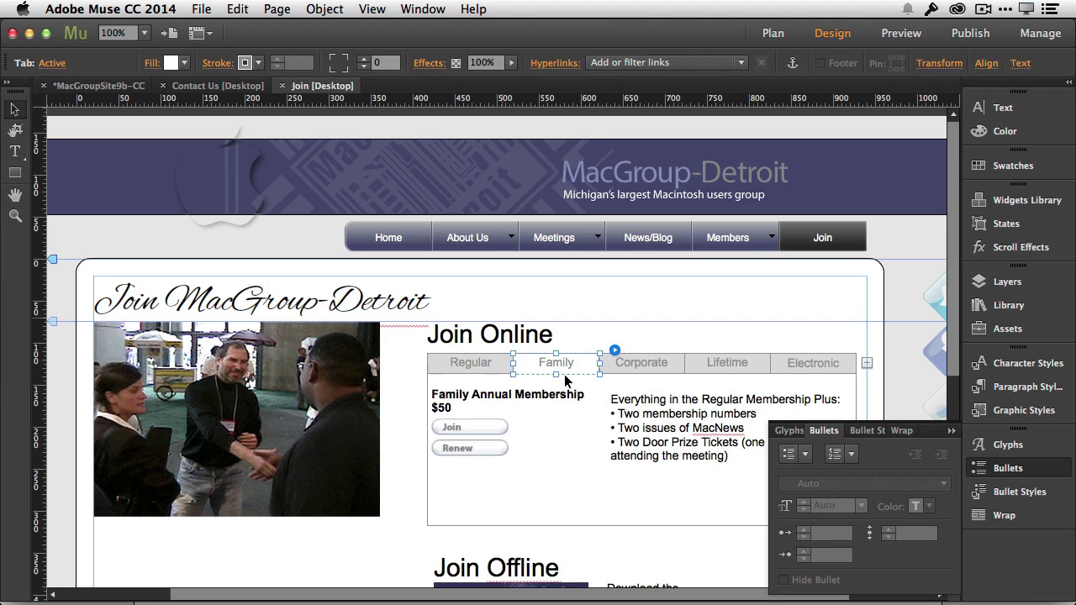
pyautogui.click(619, 417)
pyautogui.click(620, 416)
pyautogui.click(619, 415)
pyautogui.click(618, 412)
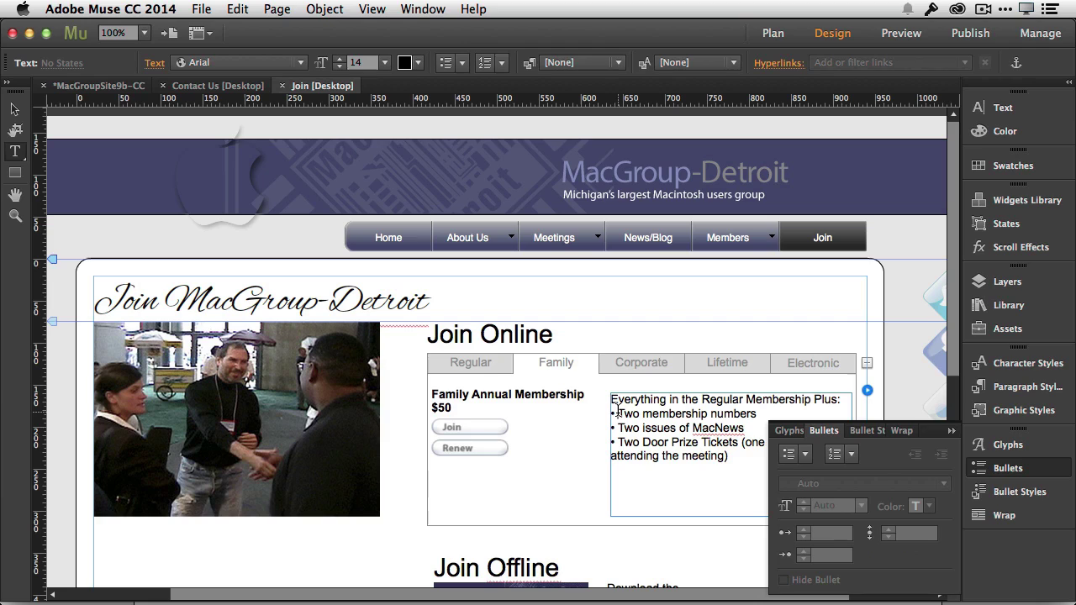
# Step: Delete the typed bullets before all three perk lines, then select the list lines
pyautogui.press('BackSpace')
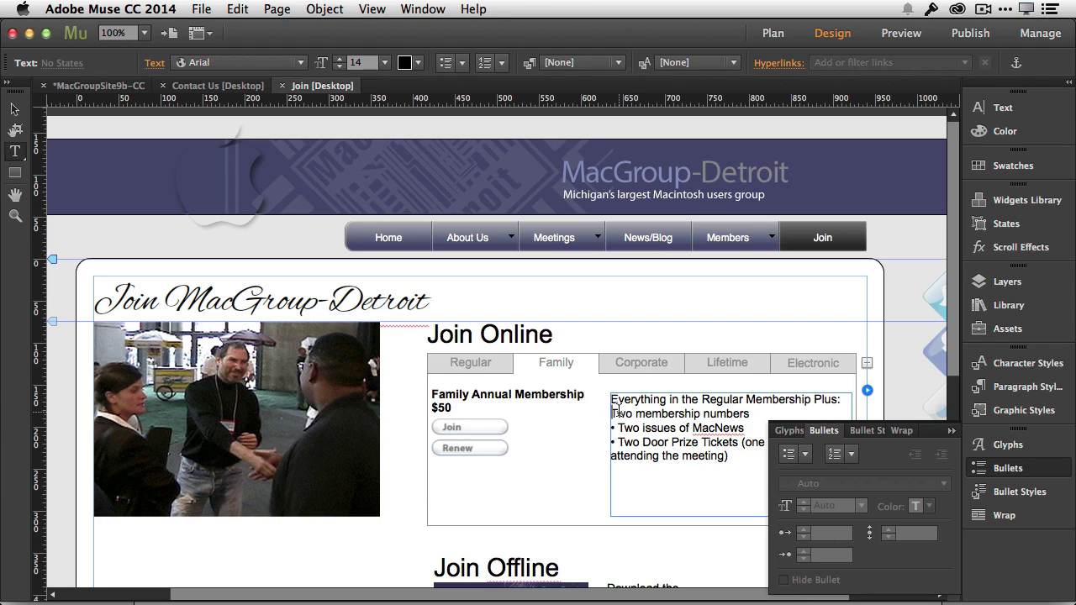
pyautogui.press('Down')
pyautogui.press('Right')
pyautogui.press('Right')
pyautogui.press('BackSpace')
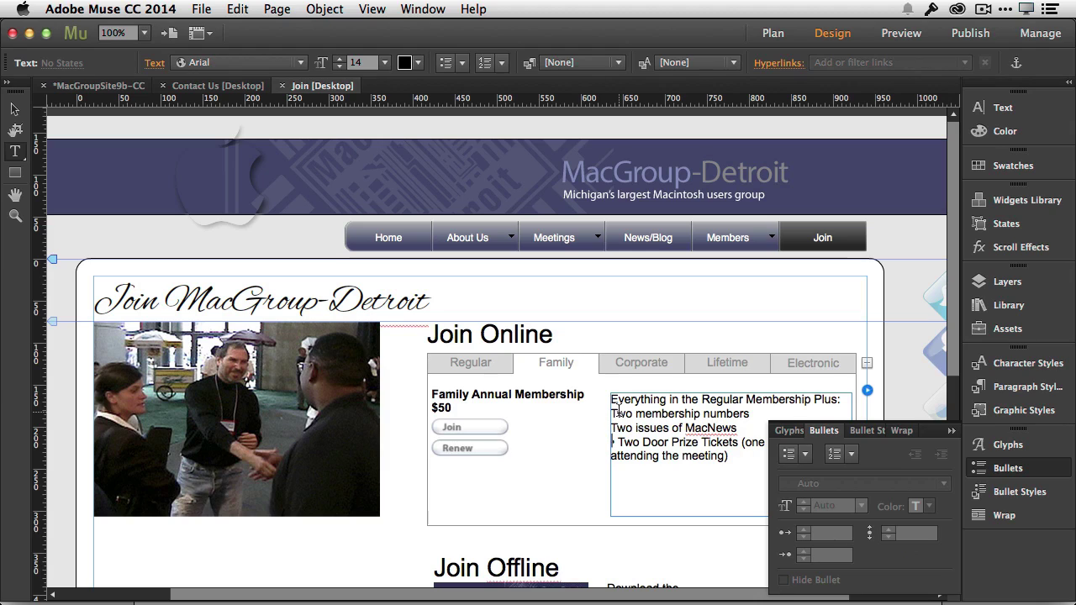
pyautogui.press('Down')
pyautogui.press('Right')
pyautogui.press('Right')
pyautogui.press('BackSpace')
pyautogui.press('BackSpace')
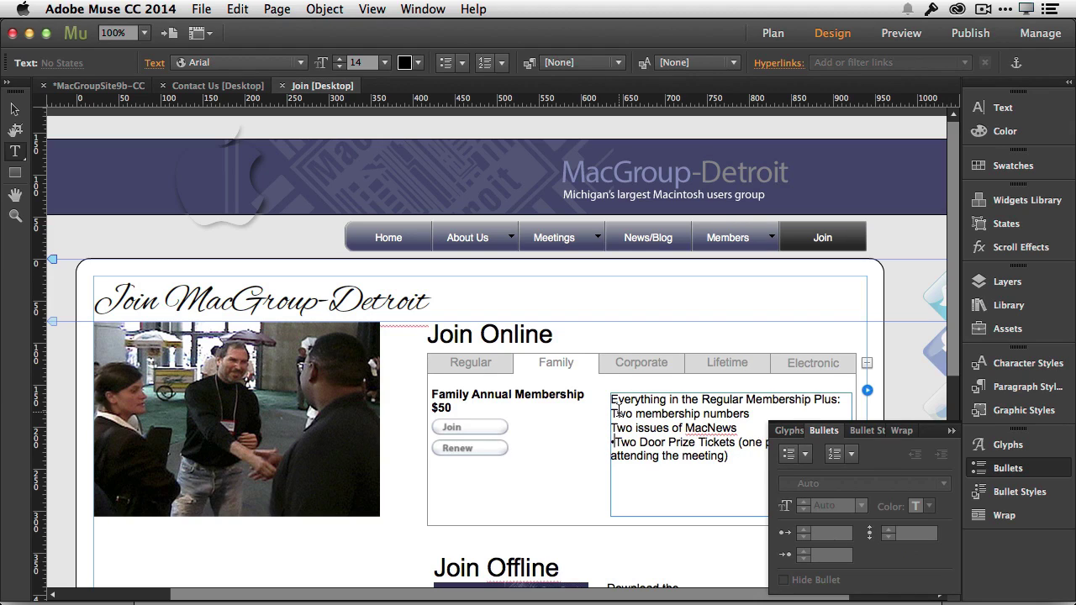
pyautogui.moveTo(626, 414); pyautogui.dragTo(640, 455)
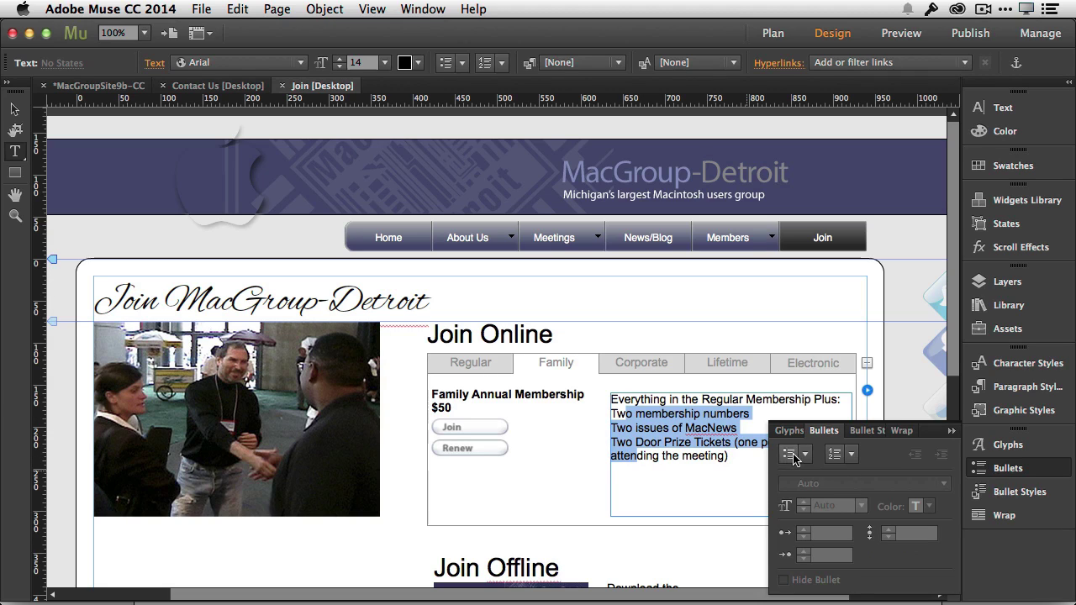
# Step: Number the Family perks list and add a third item, 'As you would expect'
pyautogui.click(832, 455)
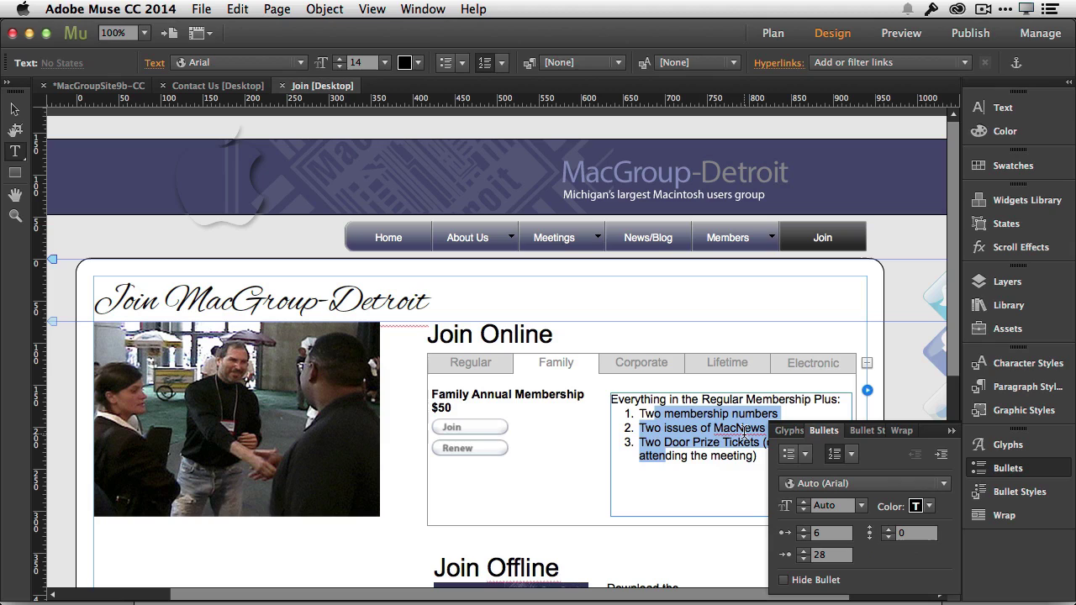
pyautogui.click(805, 410)
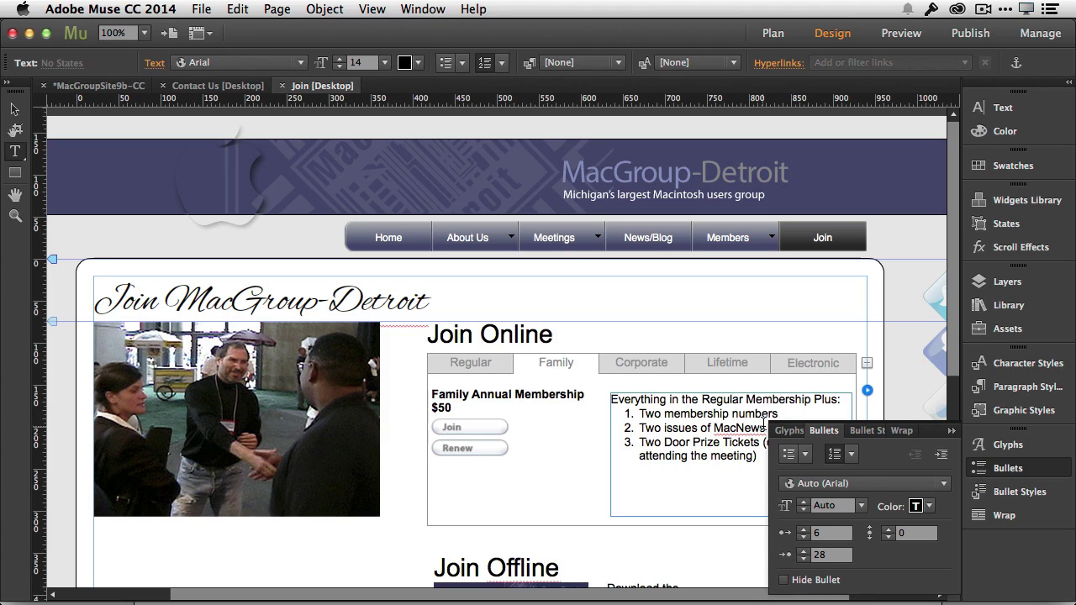
pyautogui.click(768, 429)
pyautogui.press('Return')
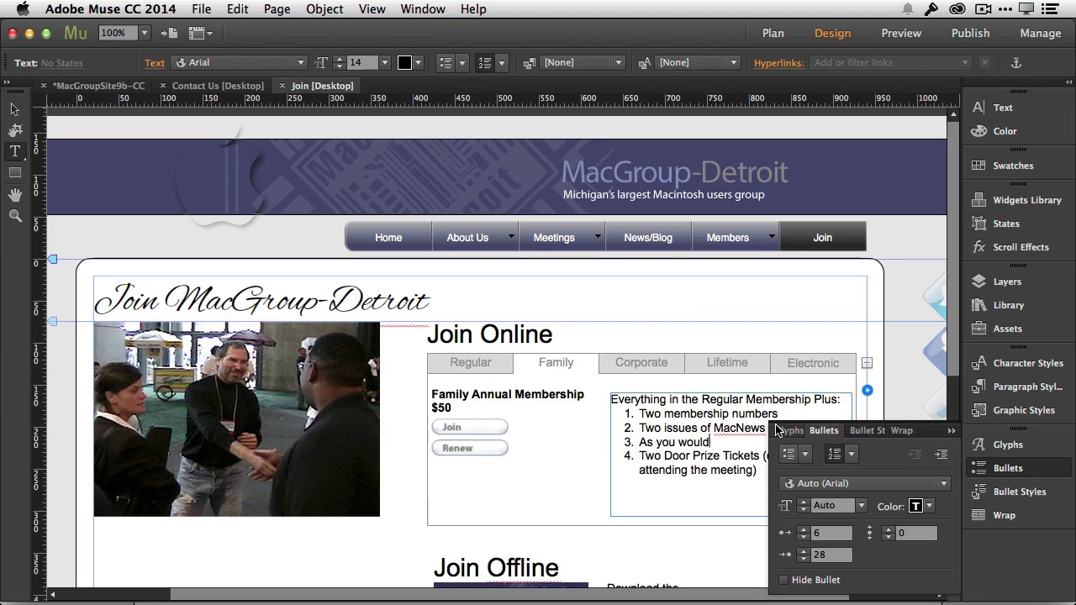
pyautogui.write('As you would expect')
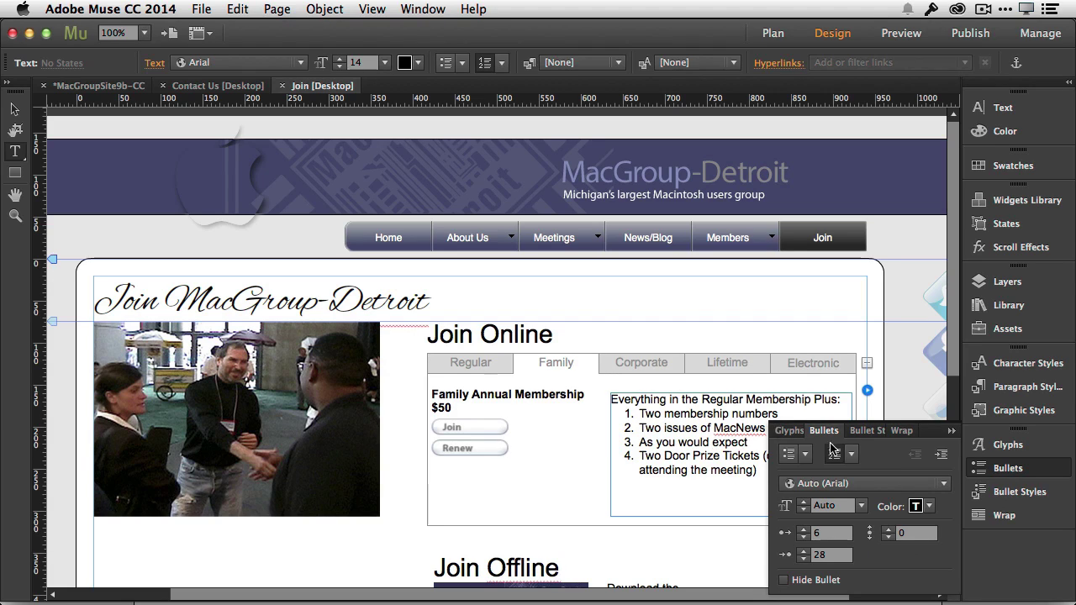
pyautogui.click(852, 454)
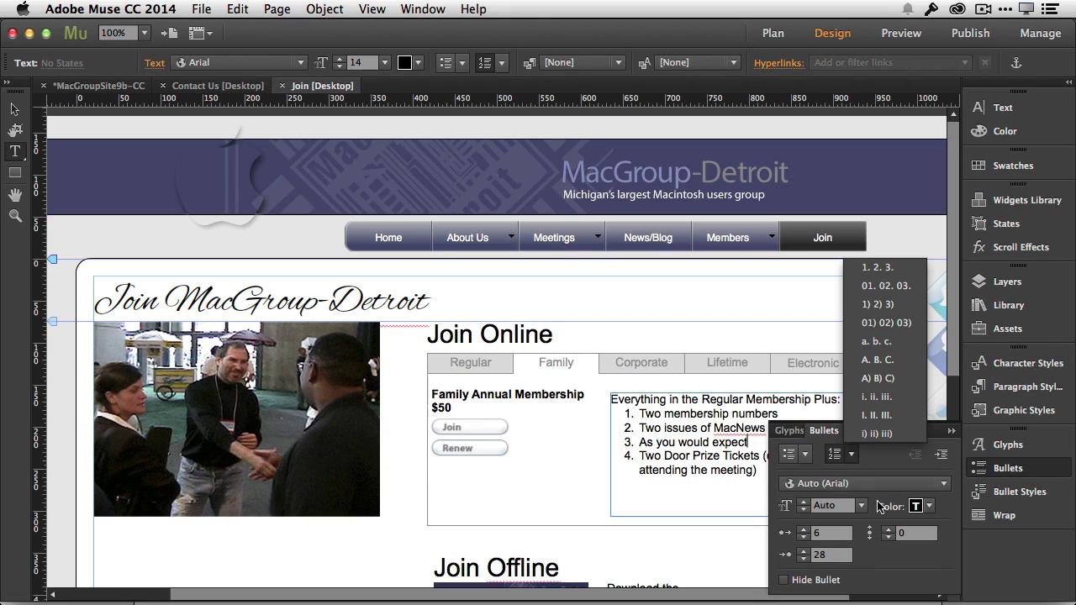
pyautogui.click(891, 461)
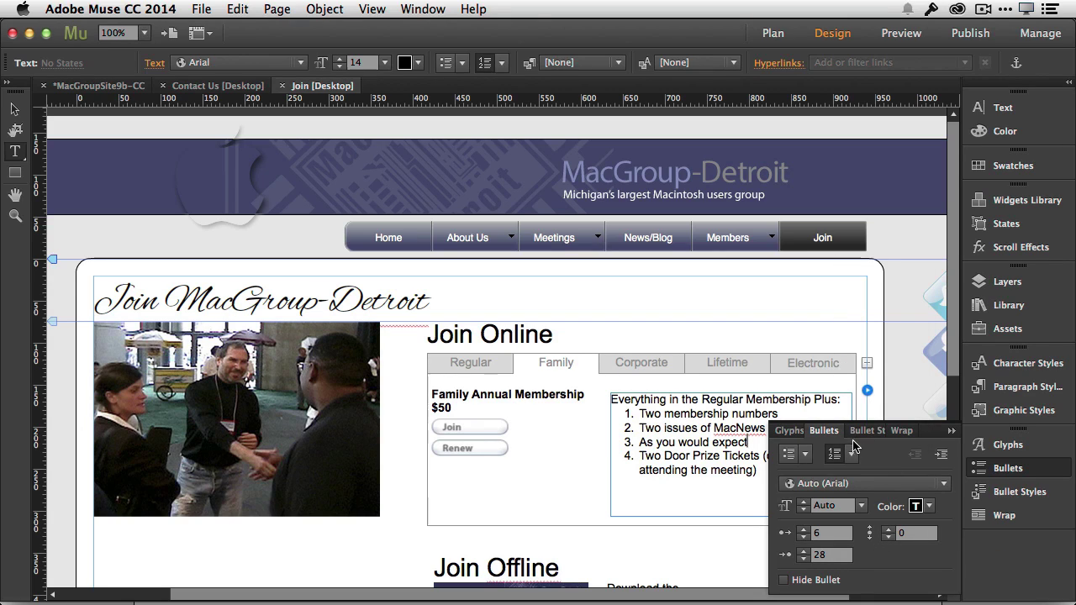
# Step: Select the bulleted text in the Regular tab's membership list
pyautogui.click(1007, 494)
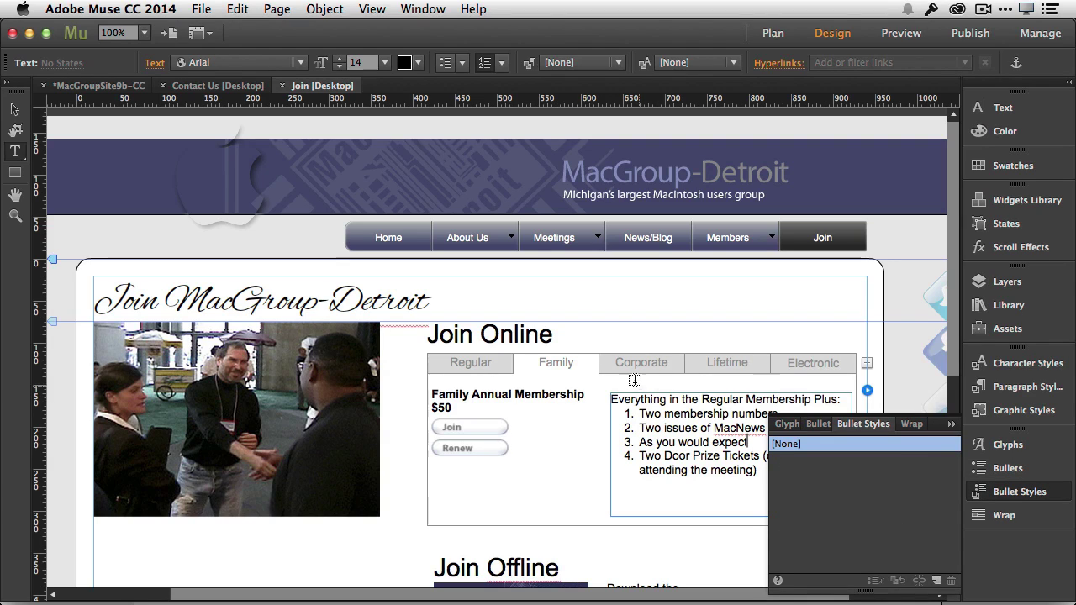
pyautogui.click(15, 109)
pyautogui.click(490, 370)
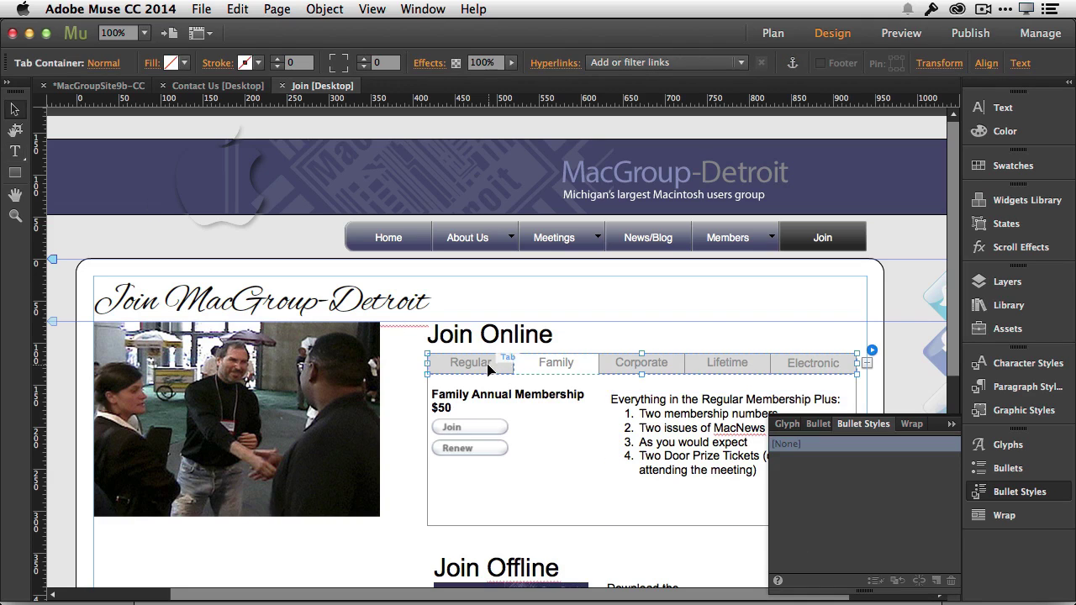
pyautogui.click(486, 369)
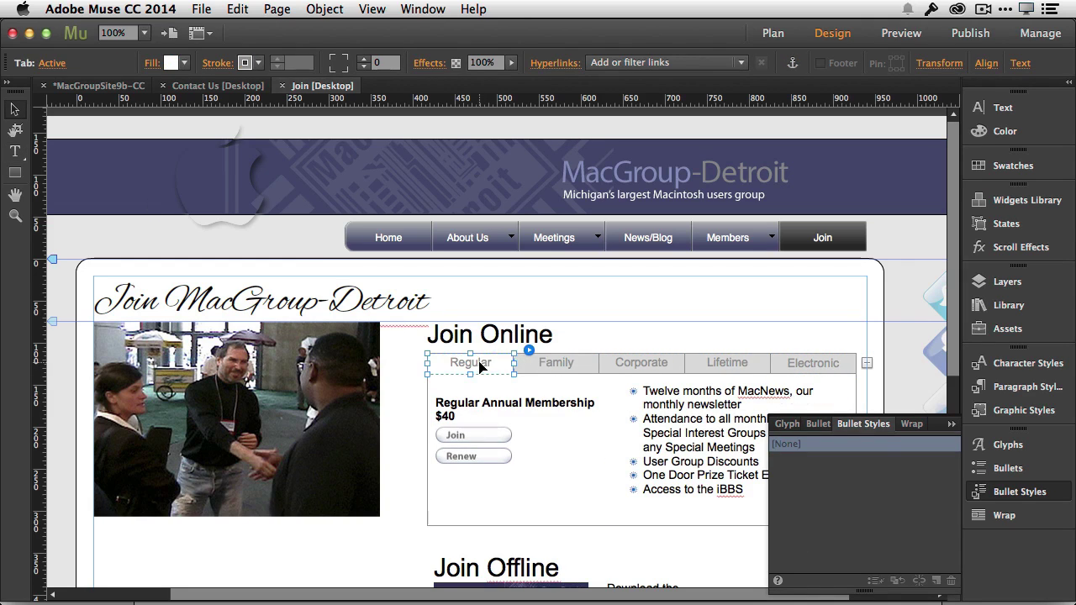
pyautogui.press('t')
pyautogui.click(672, 418)
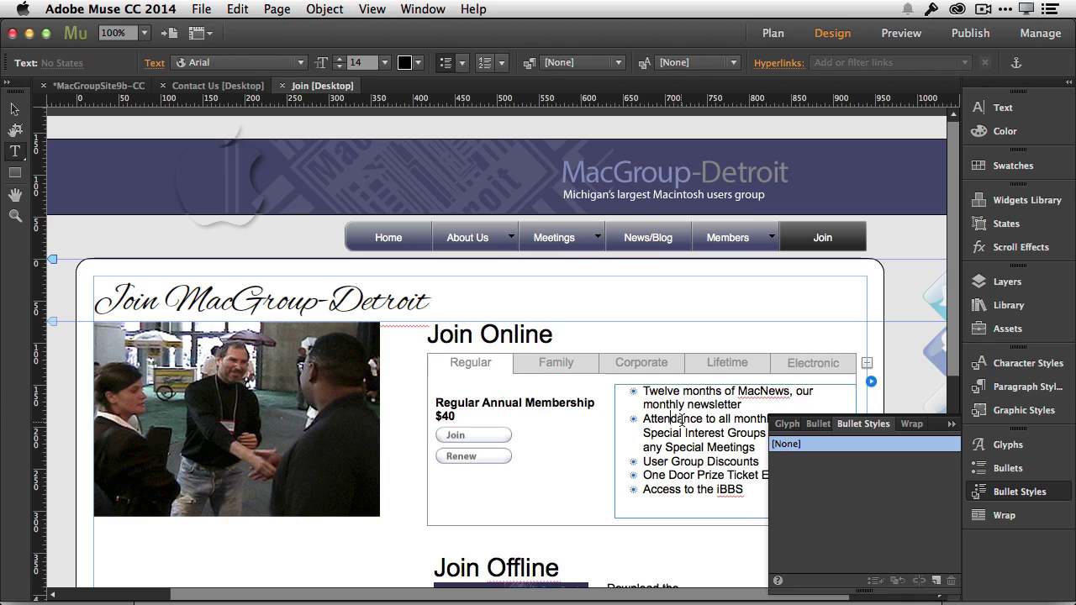
pyautogui.moveTo(684, 418); pyautogui.dragTo(642, 419)
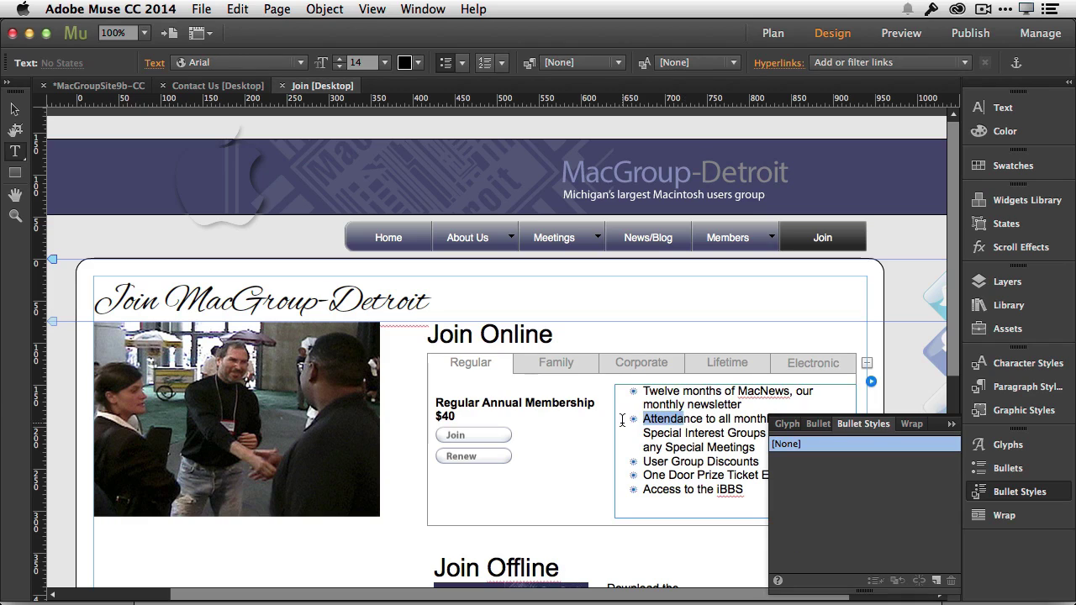
# Step: Create a bullet style from those bullets named 'Cool Mr Mustache Bullet'
pyautogui.click(936, 581)
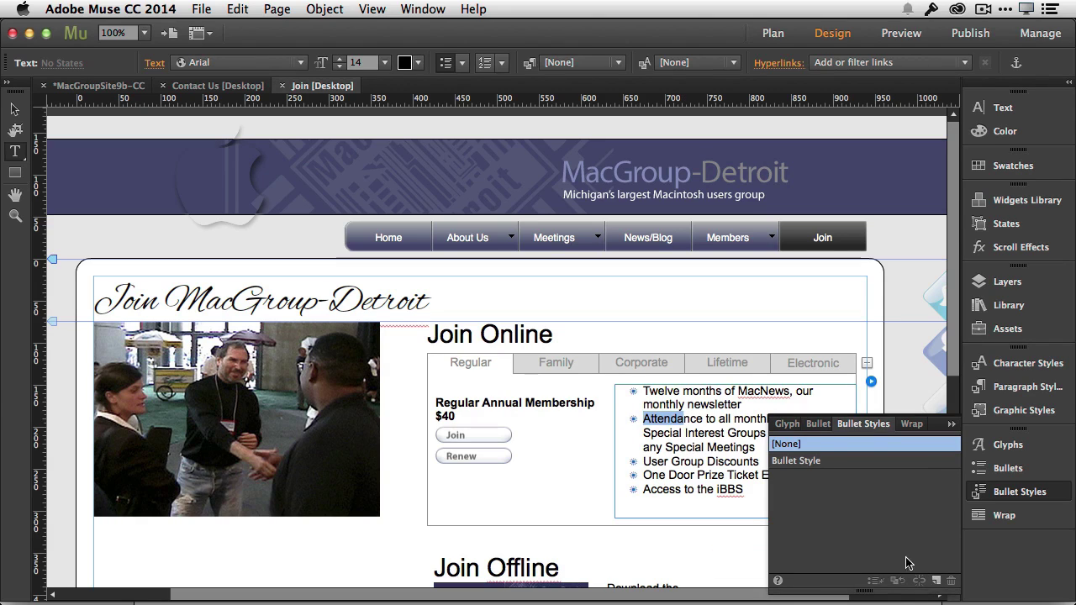
pyautogui.doubleClick(796, 461)
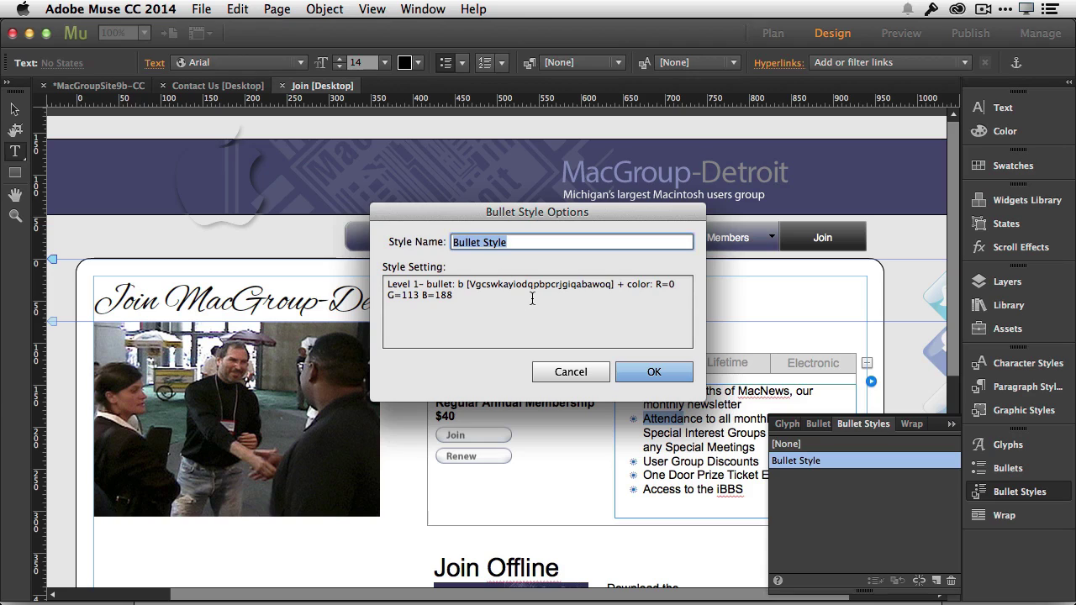
pyautogui.write('Cool M')
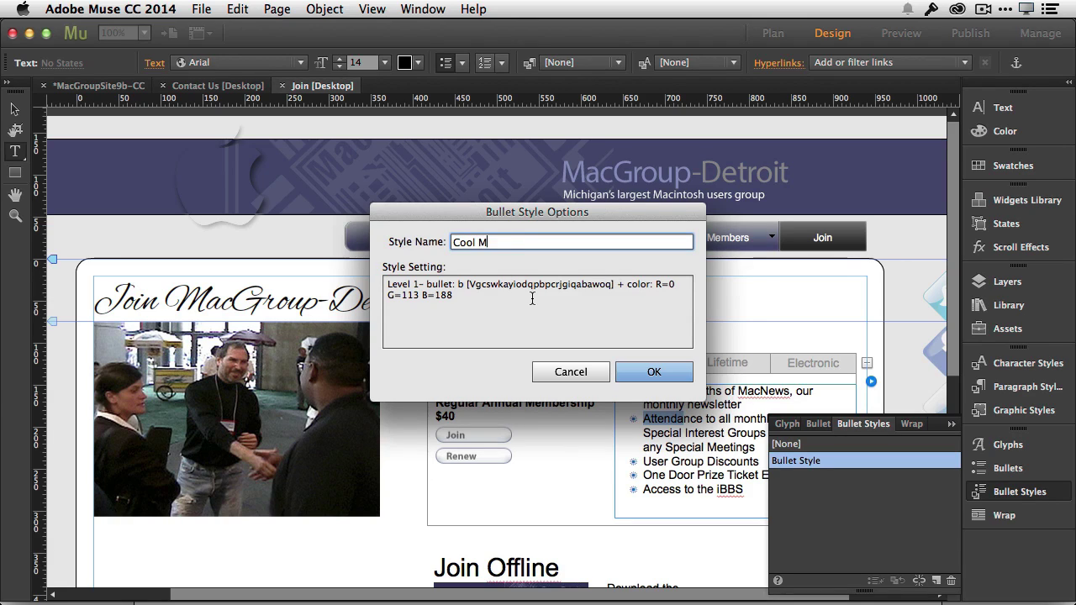
pyautogui.write('r Mustache Bullet')
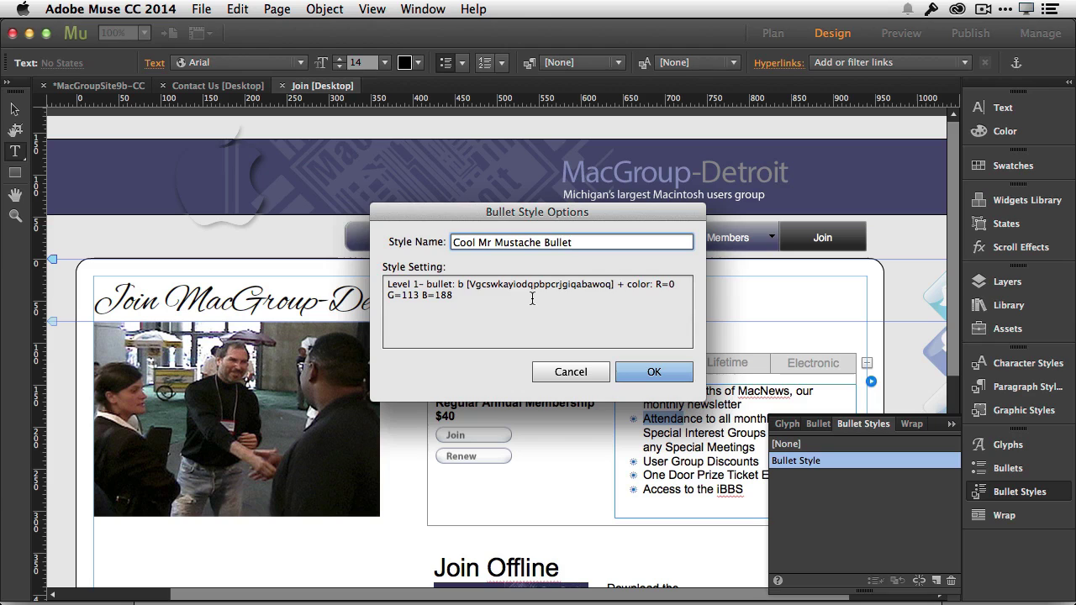
pyautogui.click(645, 373)
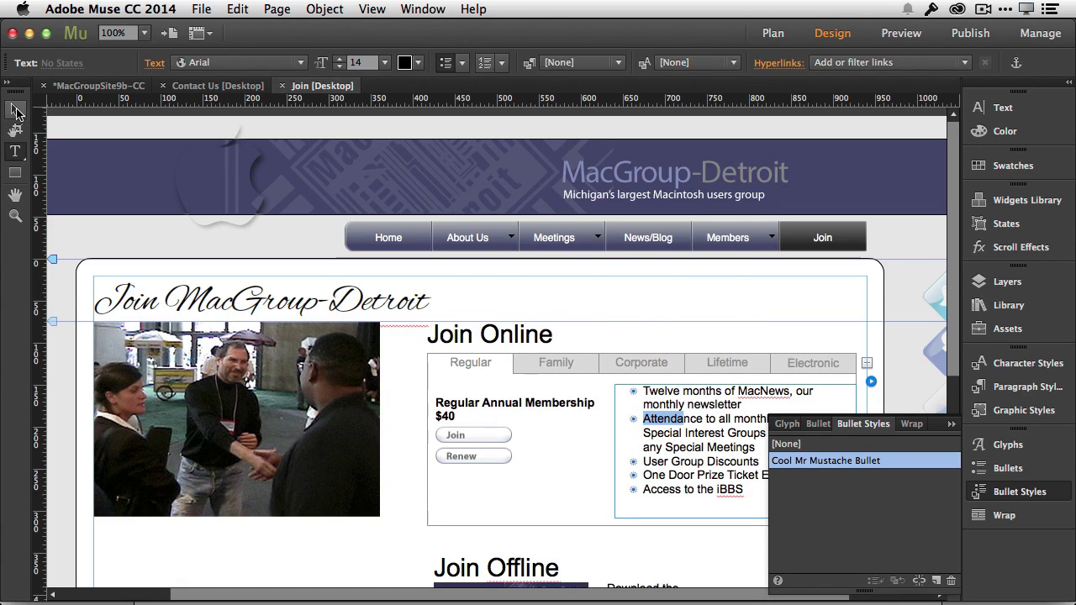
# Step: Select all items of the Family tab's numbered list and apply Cool Mr Mustache Bullet
pyautogui.click(15, 112)
pyautogui.click(566, 365)
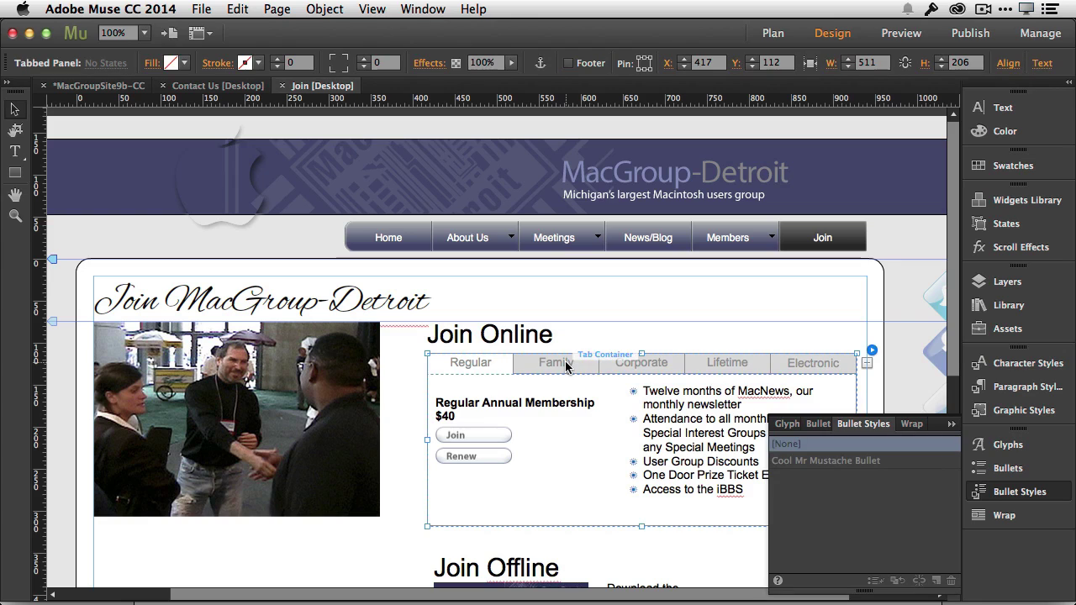
pyautogui.click(565, 367)
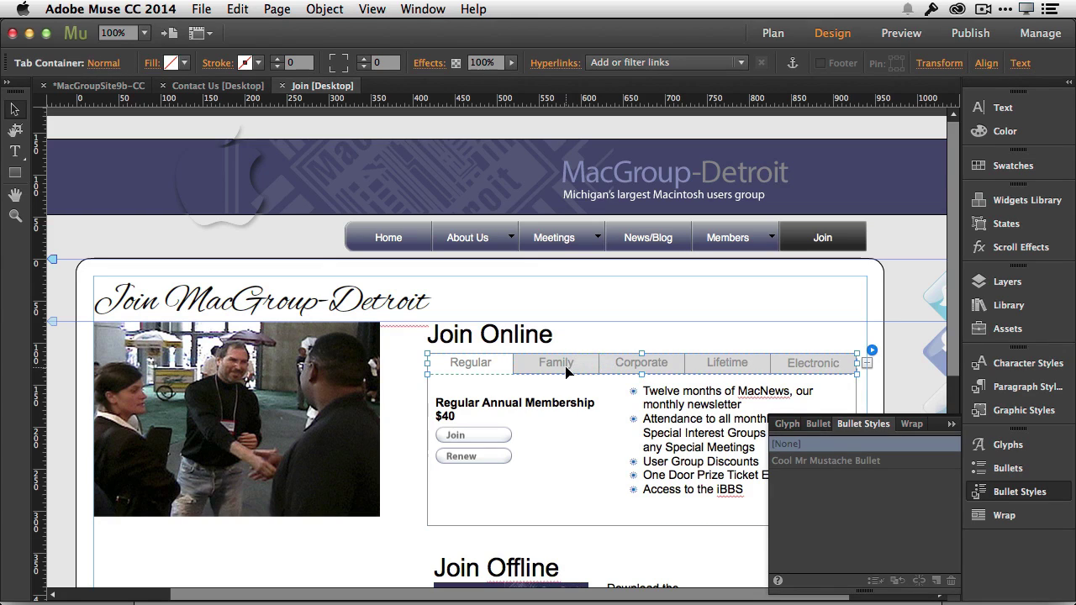
pyautogui.click(565, 372)
pyautogui.click(643, 415)
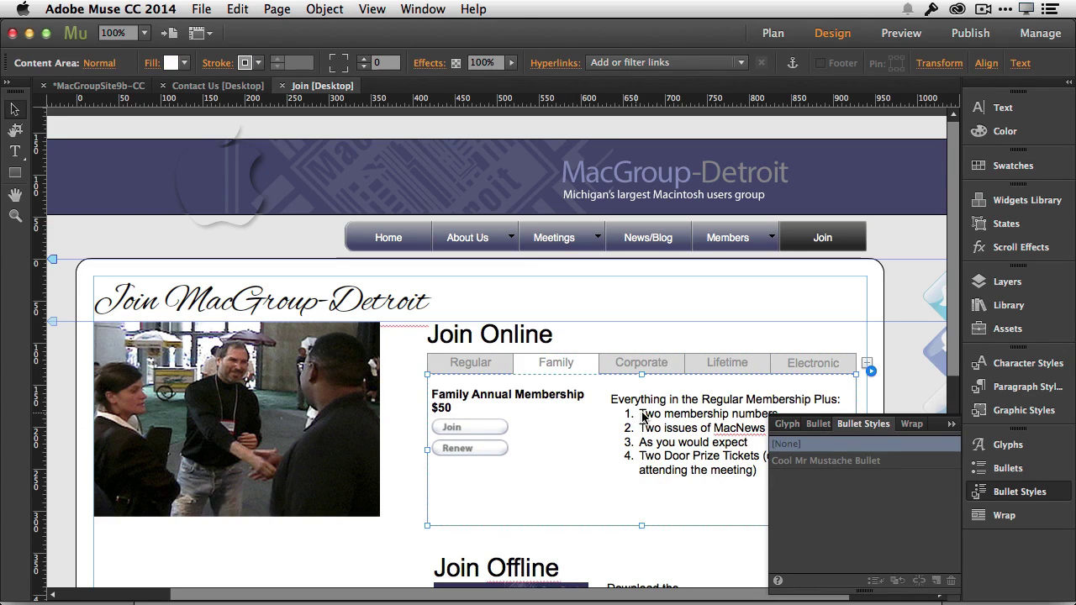
pyautogui.click(643, 415)
pyautogui.click(643, 415)
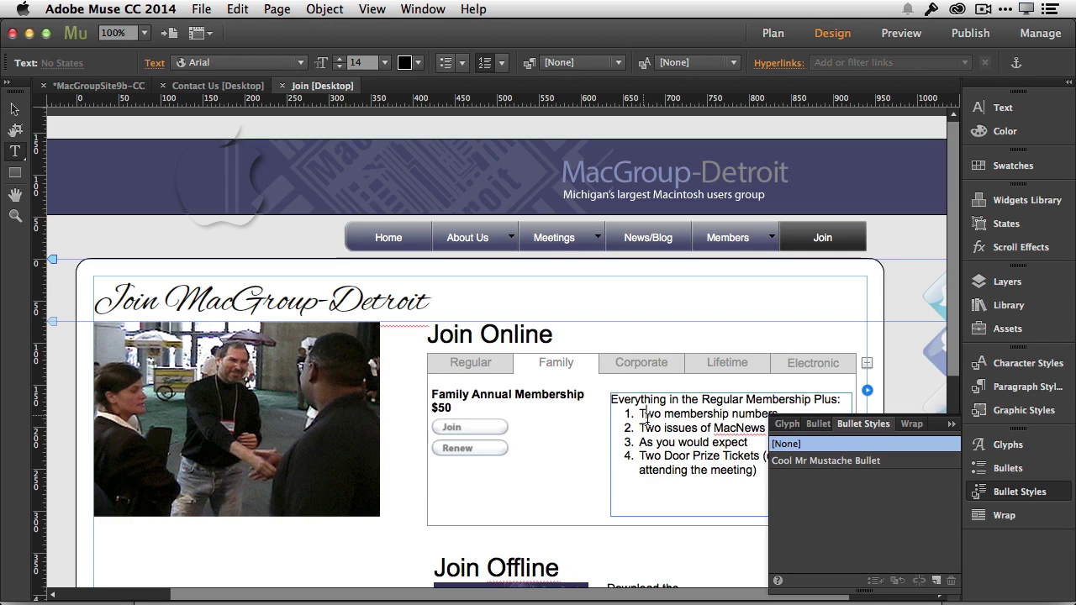
pyautogui.moveTo(645, 418); pyautogui.dragTo(669, 471)
pyautogui.click(844, 464)
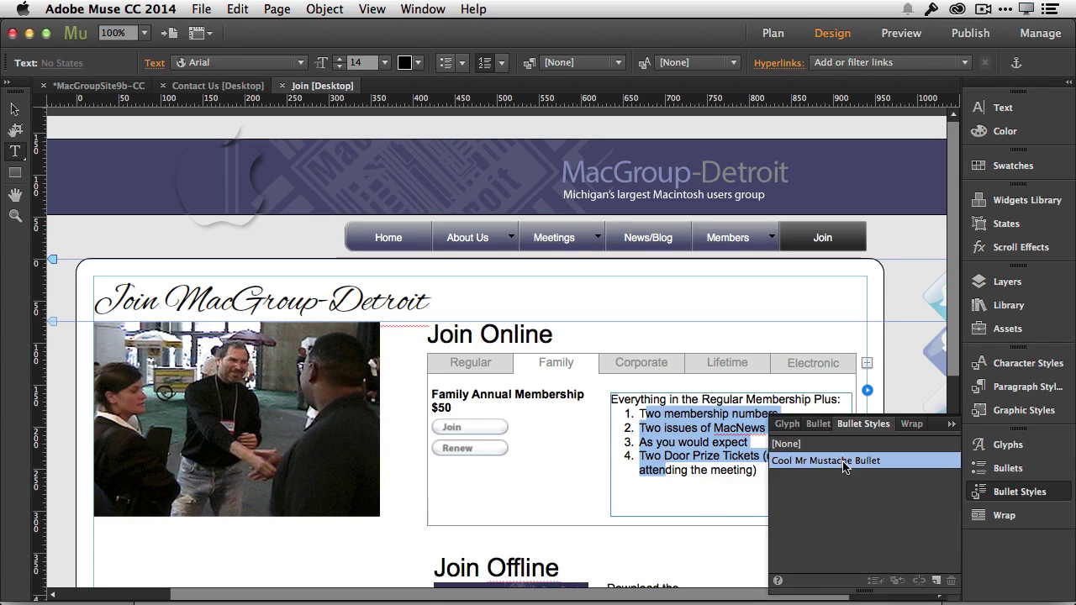
pyautogui.click(694, 470)
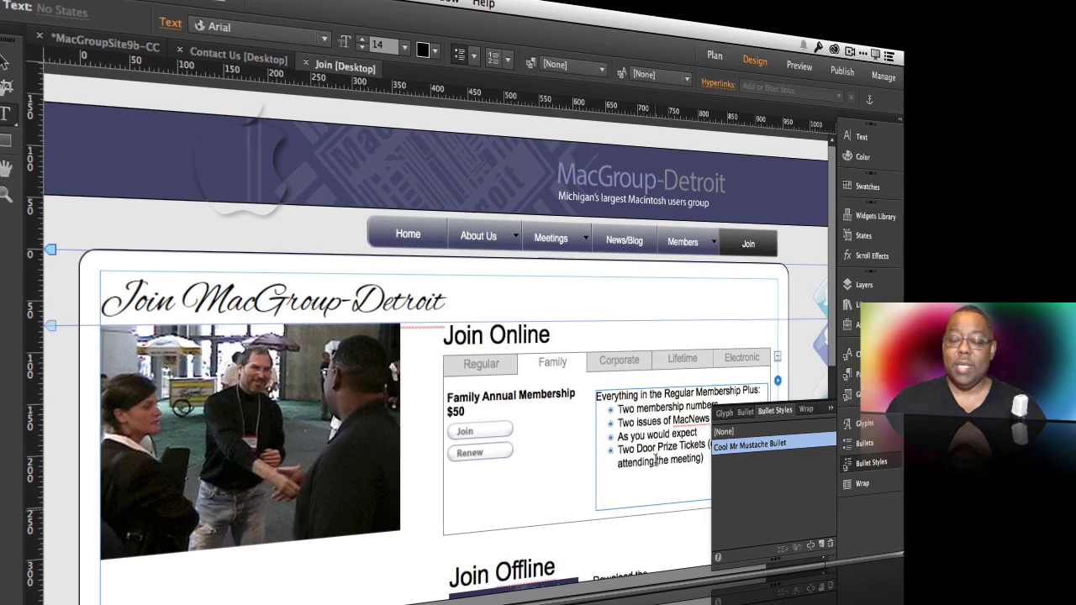